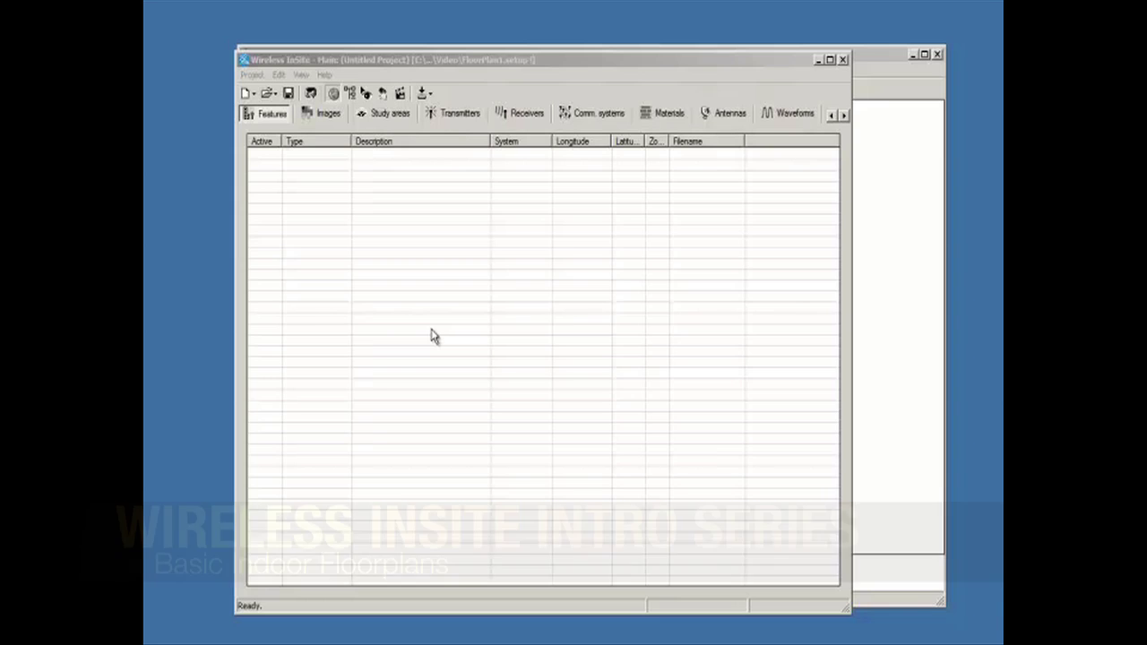
Step: Create a new floor plan feature with a base height of 0 m and a top height of 3 m
{"action": "right_click", "coordinate": [439, 179]}
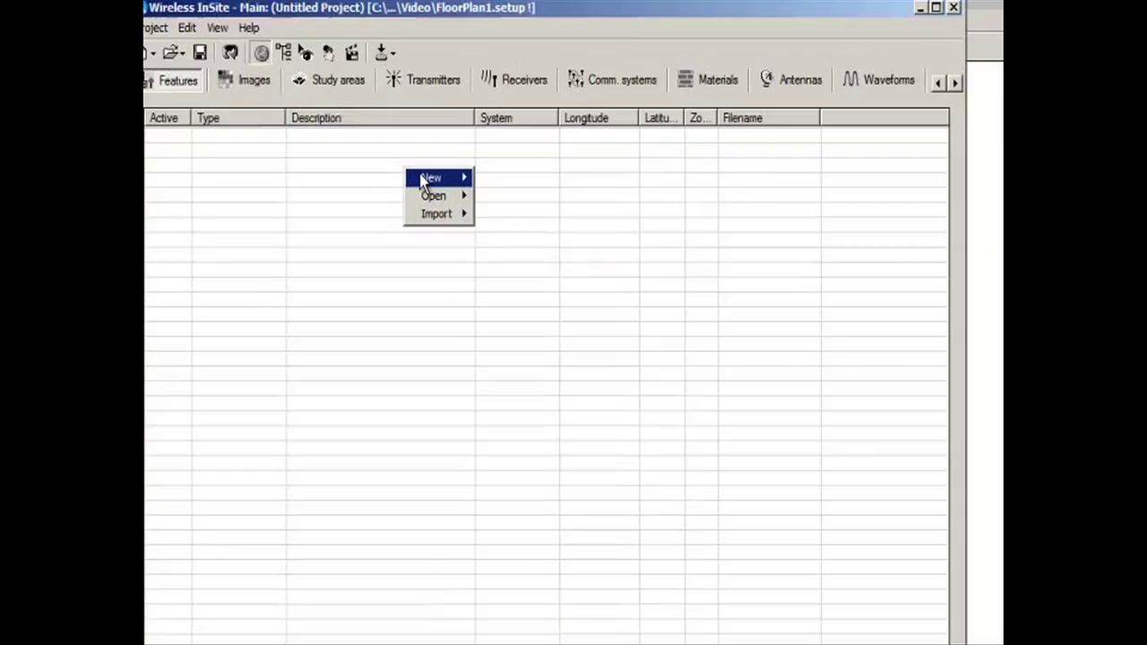
{"action": "mouse_move", "coordinate": [423, 183]}
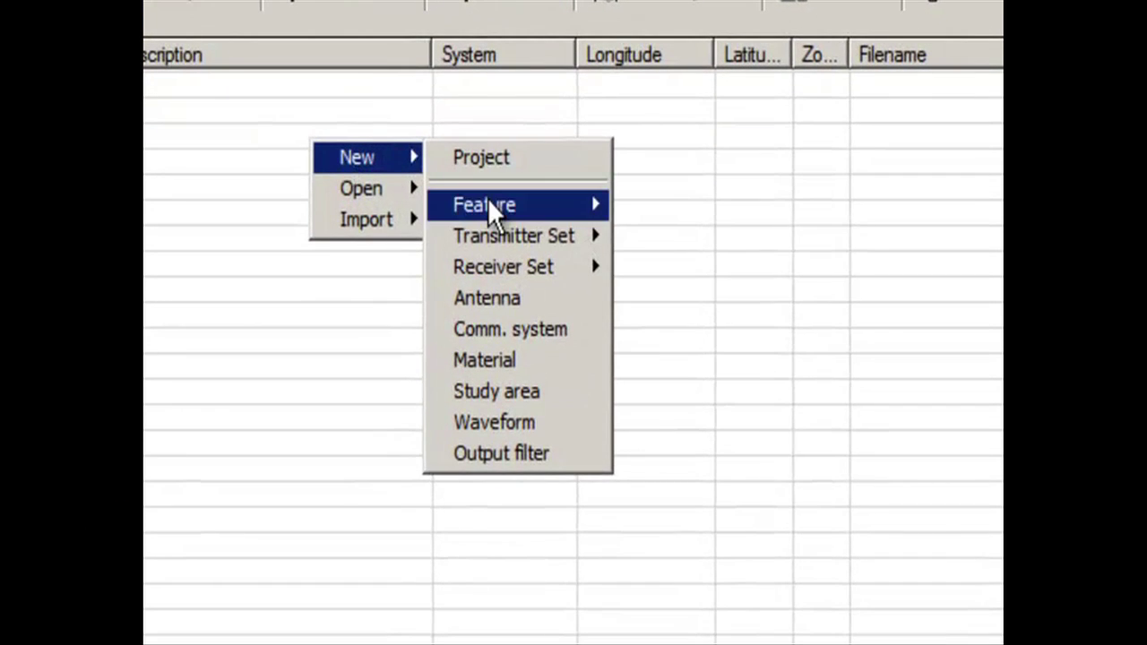
{"action": "mouse_move", "coordinate": [510, 209]}
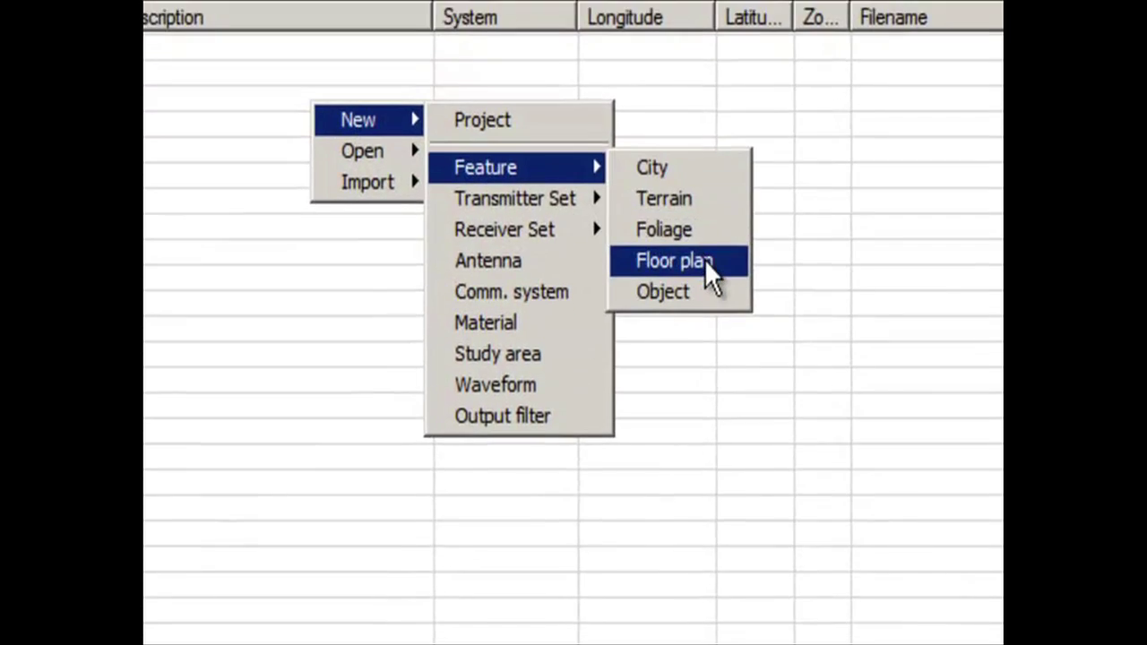
{"action": "left_click", "coordinate": [704, 303]}
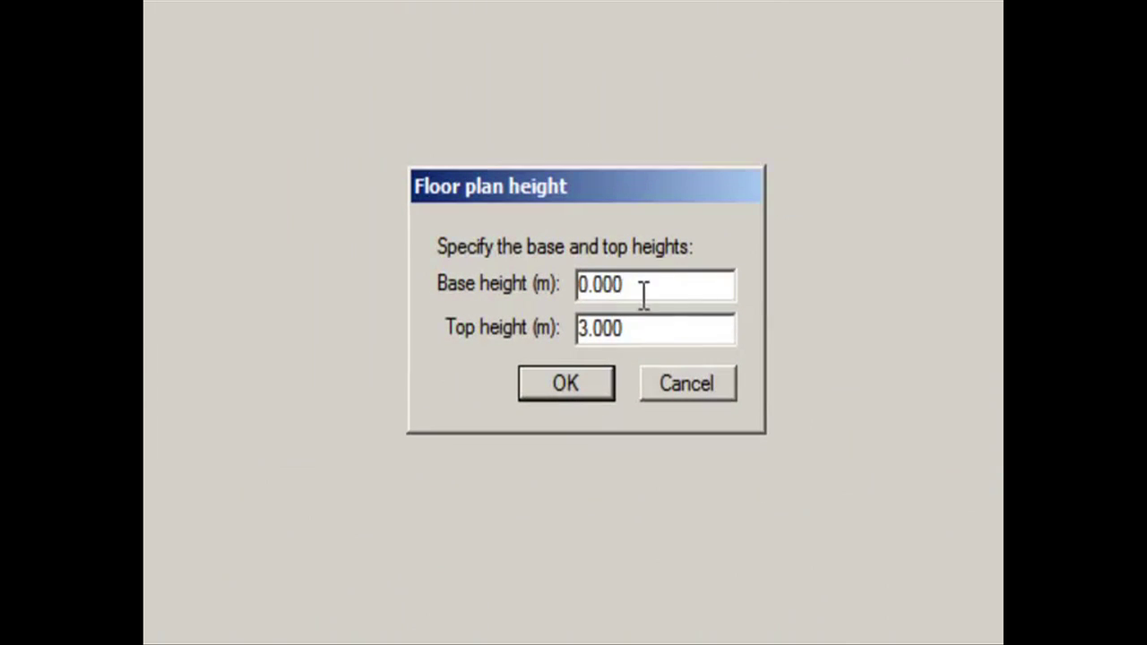
{"action": "left_click", "coordinate": [578, 385]}
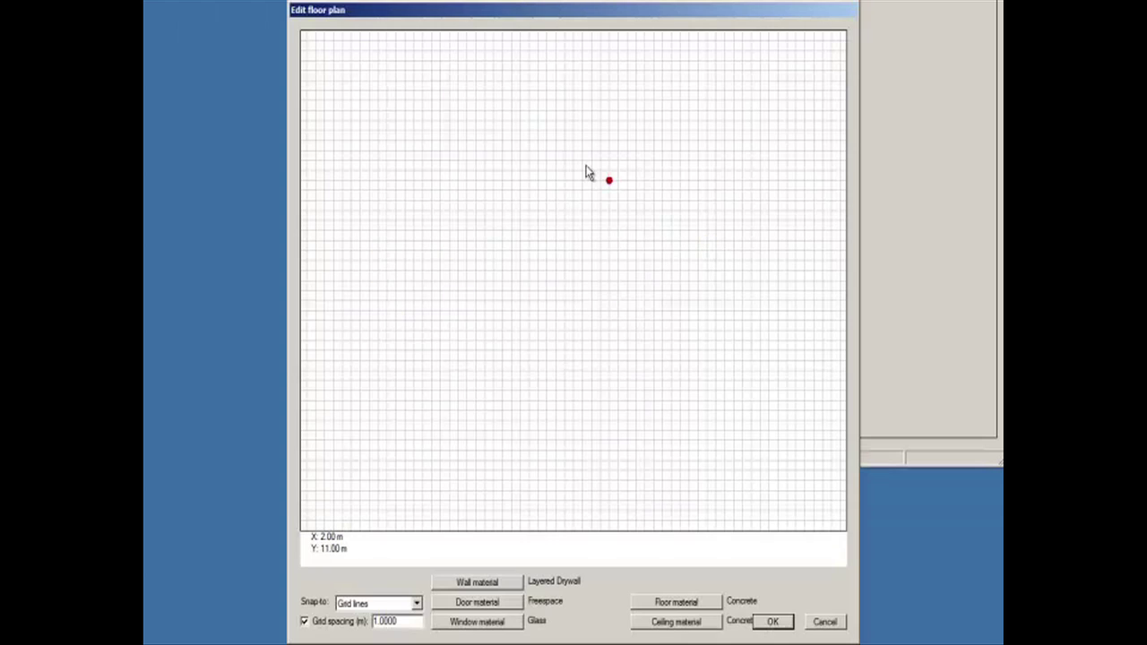
Step: Set the grid spacing to 5 m and create a rectangular floor 40 m wide and 20 m deep from the origin
{"action": "double_click", "coordinate": [391, 621]}
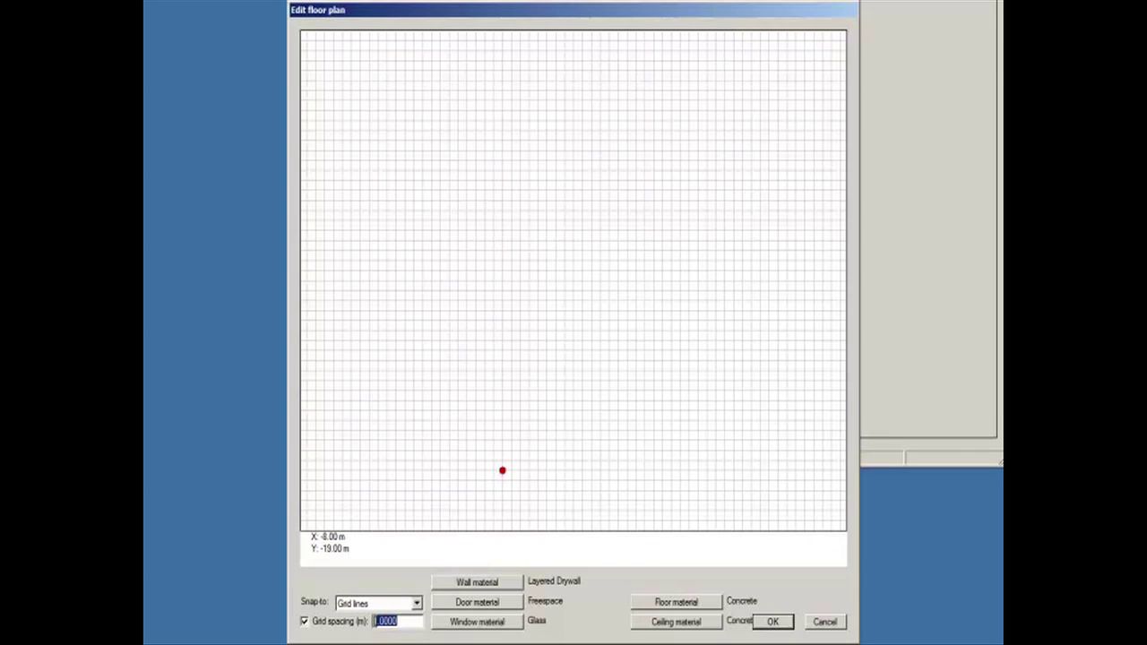
{"action": "type", "text": "5"}
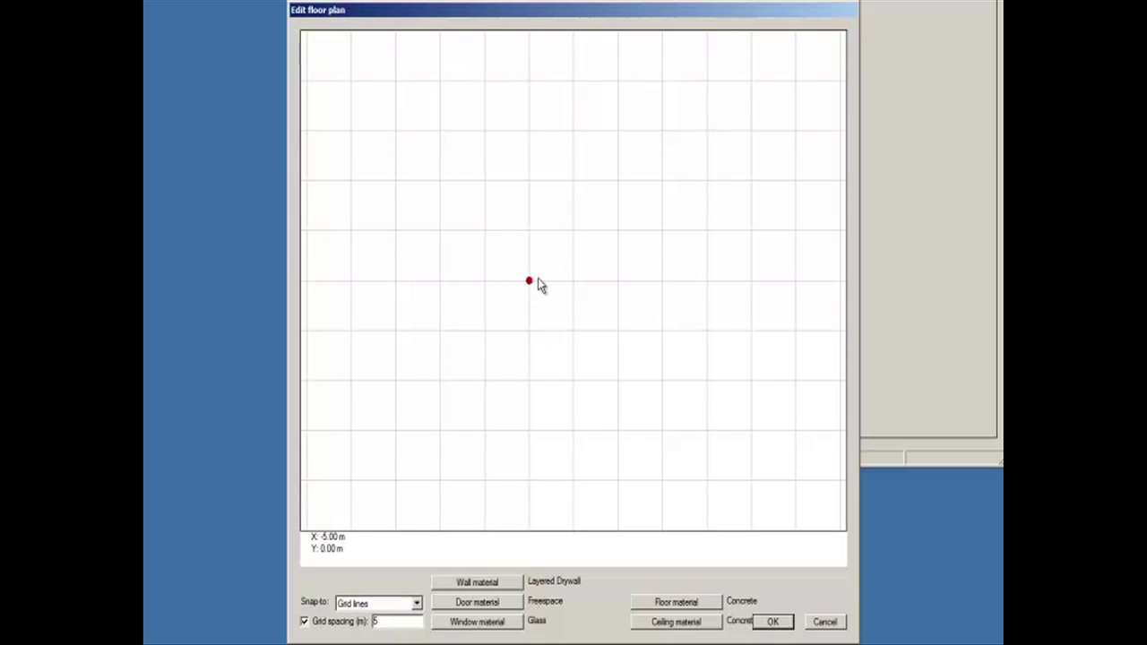
{"action": "left_click_drag", "start_coordinate": [578, 285], "coordinate": [574, 265]}
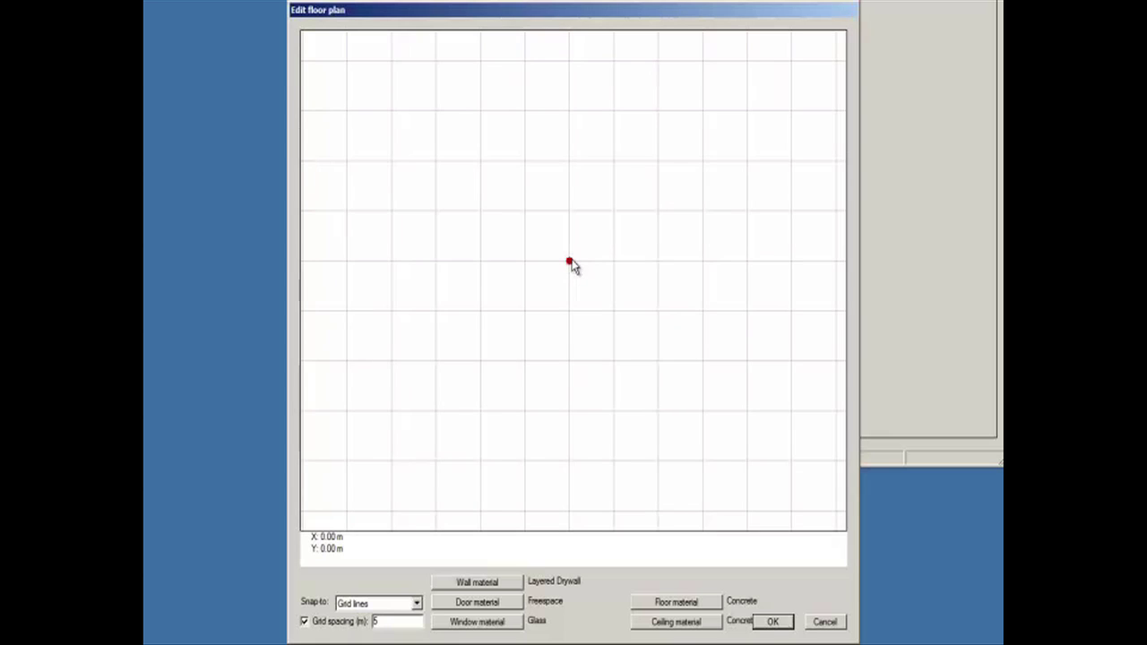
{"action": "left_click_drag", "start_coordinate": [571, 263], "coordinate": [360, 475]}
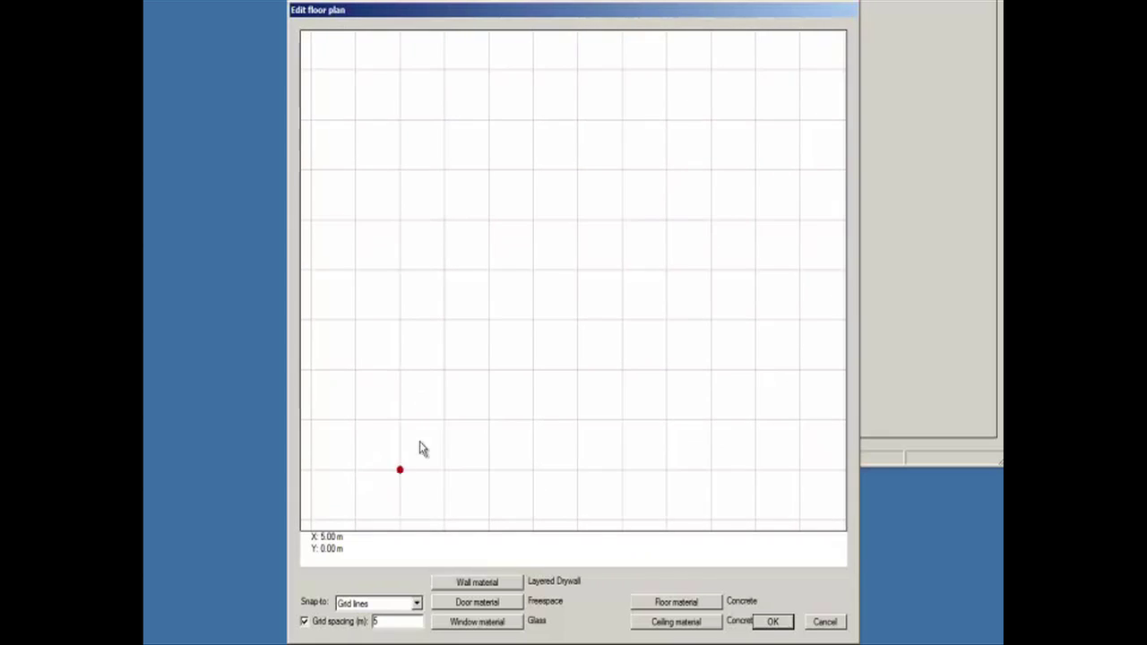
{"action": "right_click", "coordinate": [359, 470]}
{"action": "mouse_move", "coordinate": [389, 480]}
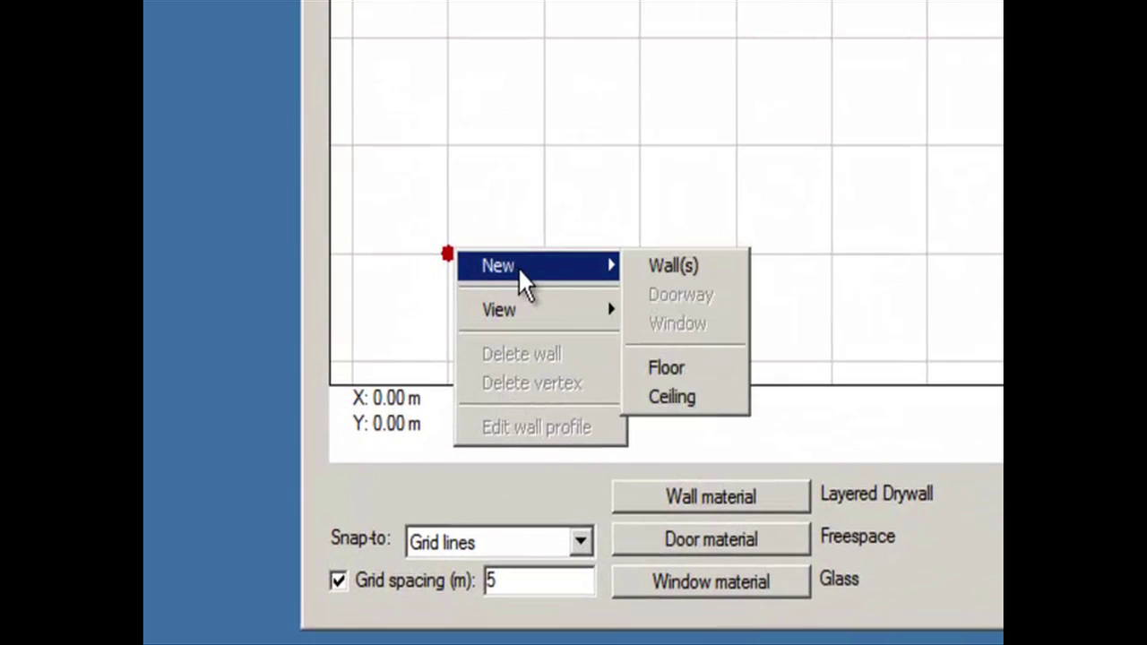
{"action": "left_click", "coordinate": [708, 369]}
{"action": "left_click", "coordinate": [447, 254]}
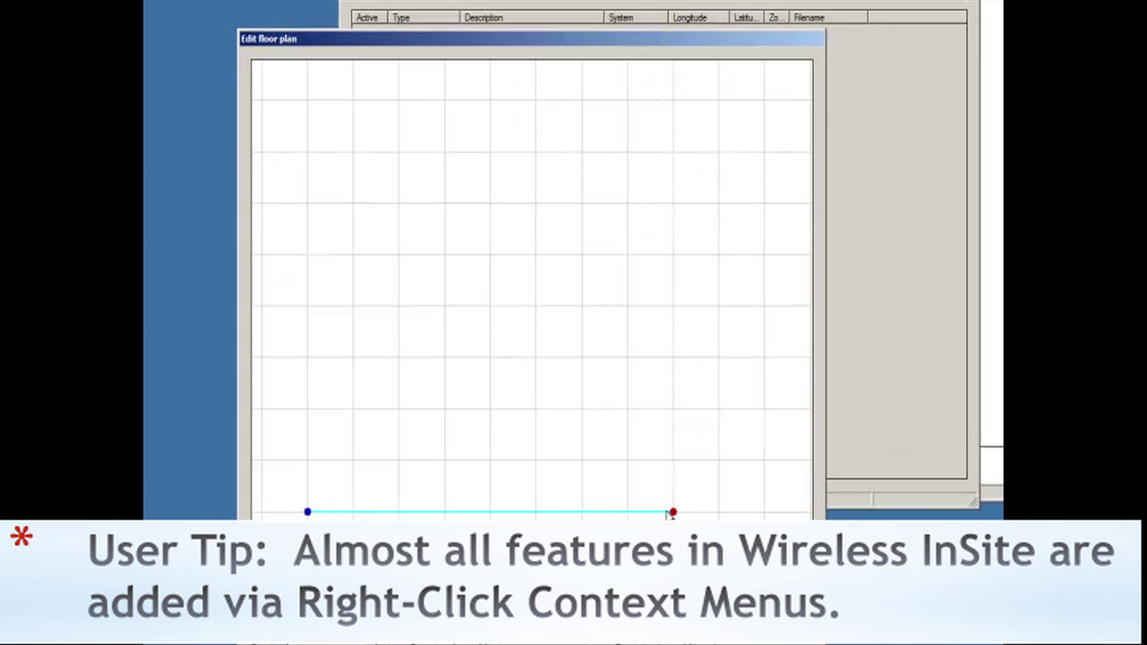
{"action": "left_click", "coordinate": [674, 513]}
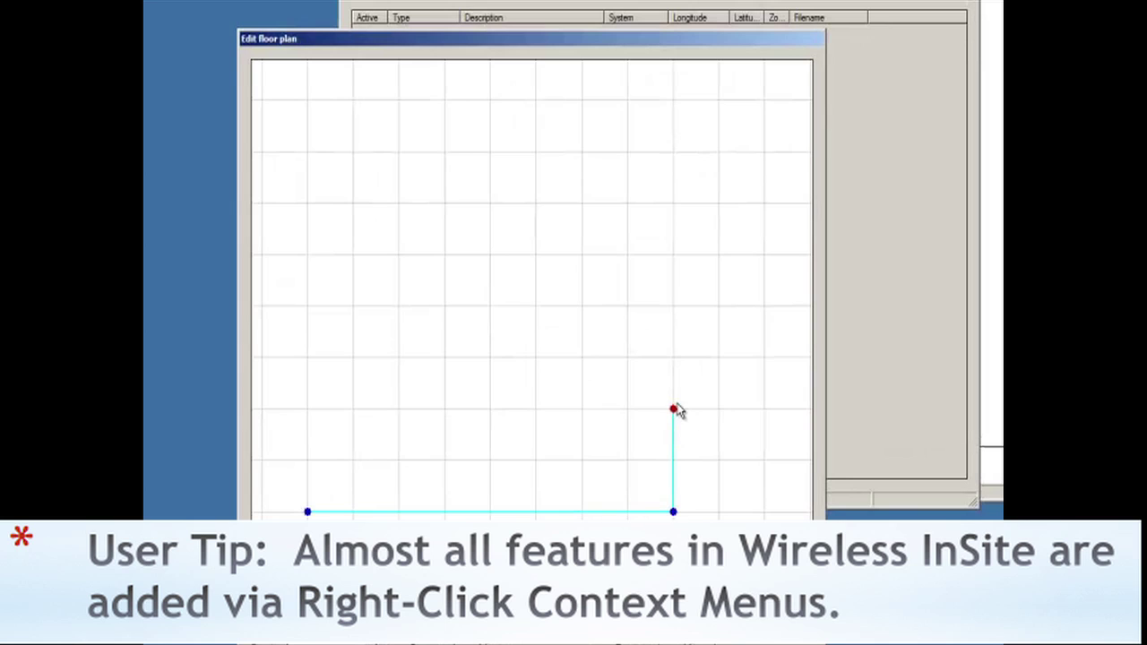
{"action": "left_click", "coordinate": [676, 323]}
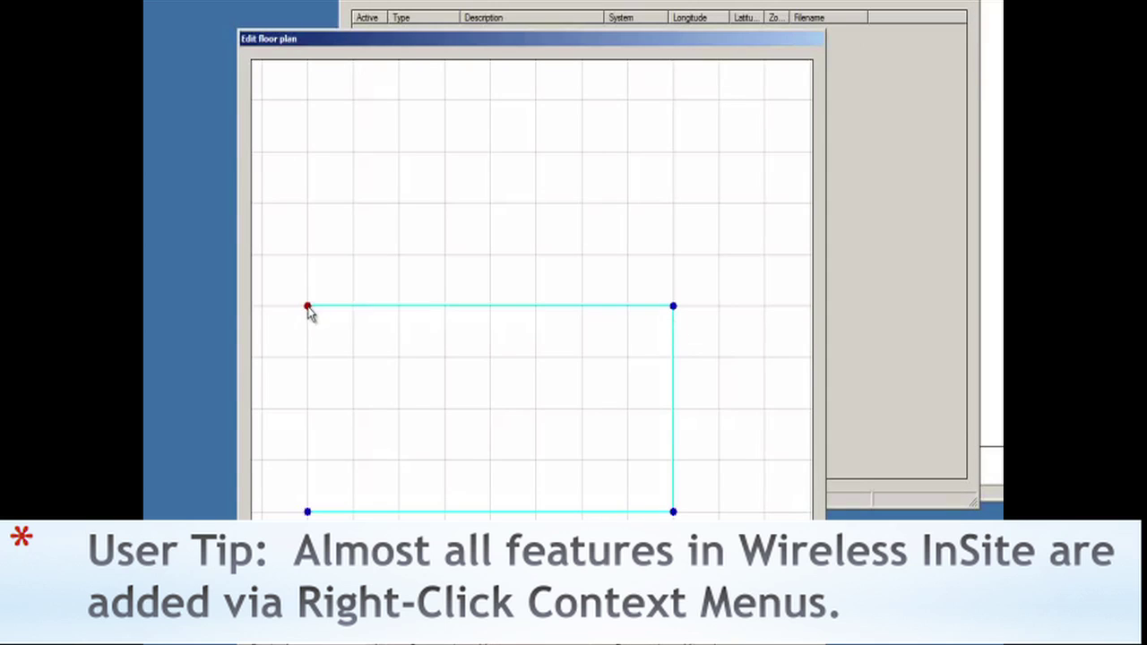
{"action": "left_click", "coordinate": [307, 307]}
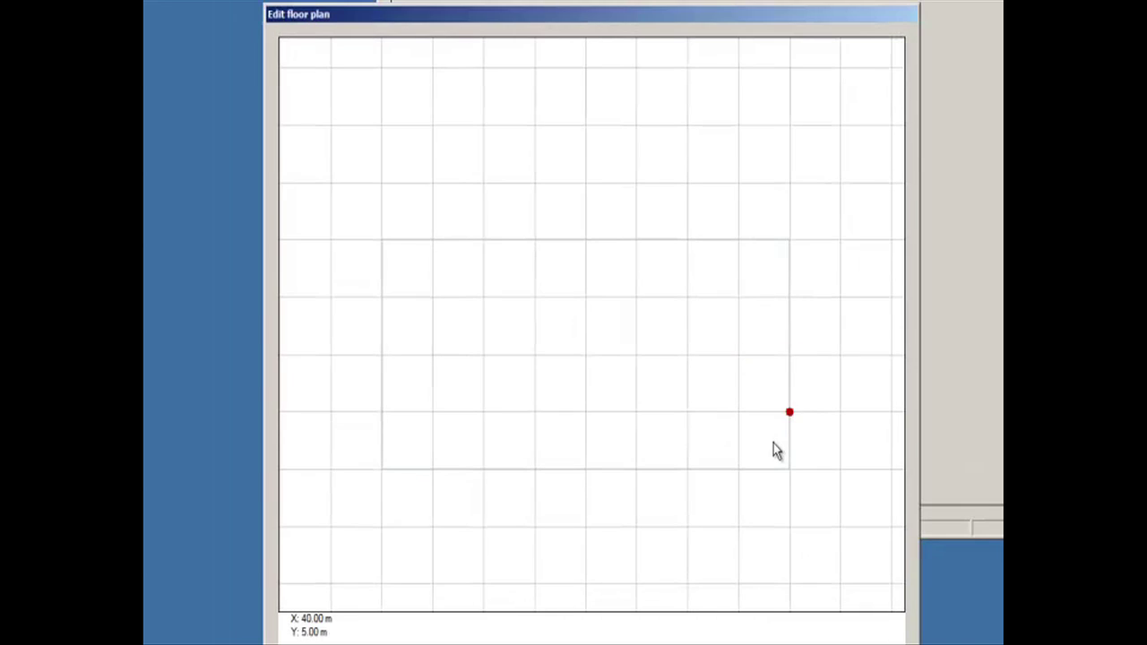
Step: Set the grid spacing to 1 m and draw an 8 m wall up the floor's right edge from its lower-right corner
{"action": "scroll", "coordinate": [773, 443], "scroll_direction": "up", "scroll_amount": 3}
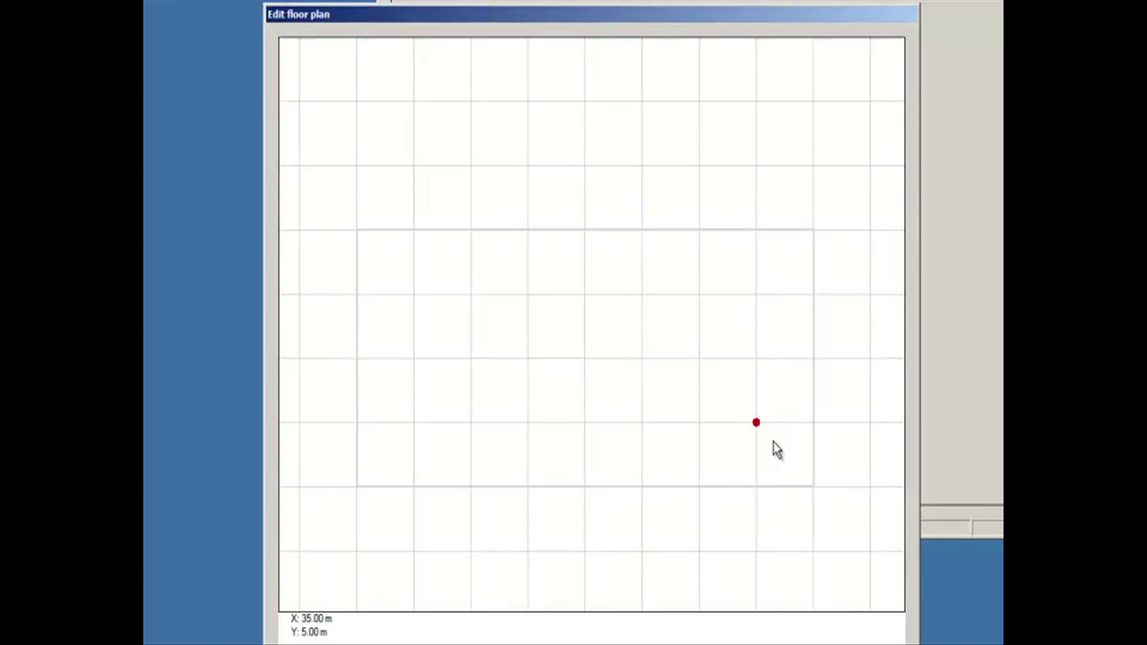
{"action": "scroll", "coordinate": [595, 394], "scroll_direction": "up", "scroll_amount": 3}
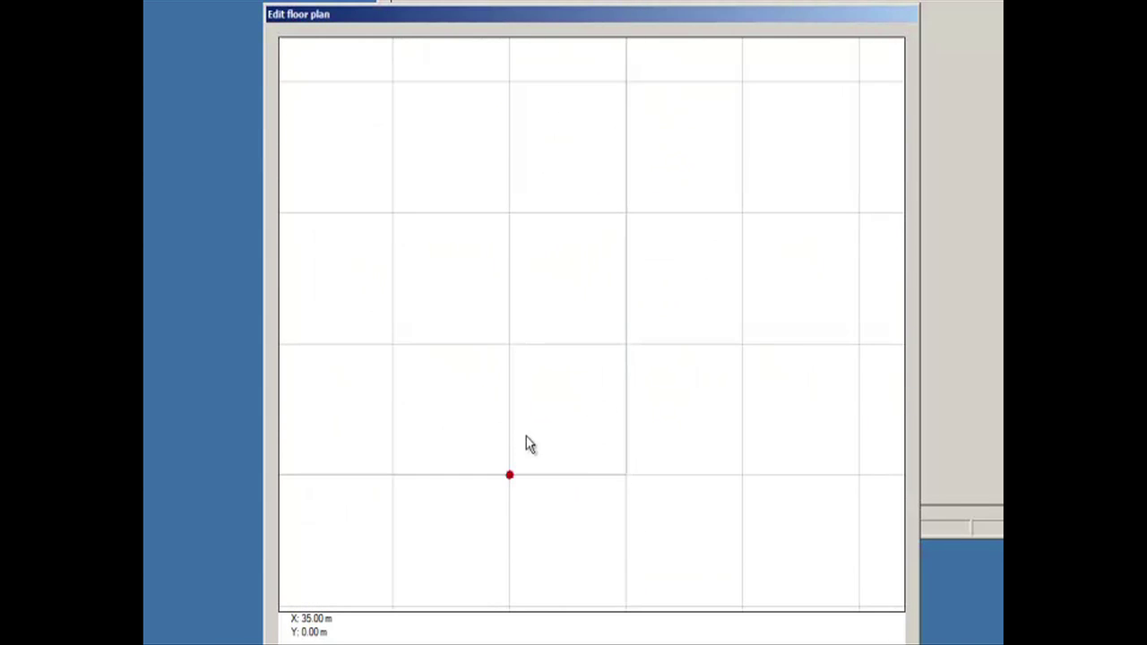
{"action": "scroll", "coordinate": [606, 491], "scroll_direction": "up", "scroll_amount": 2}
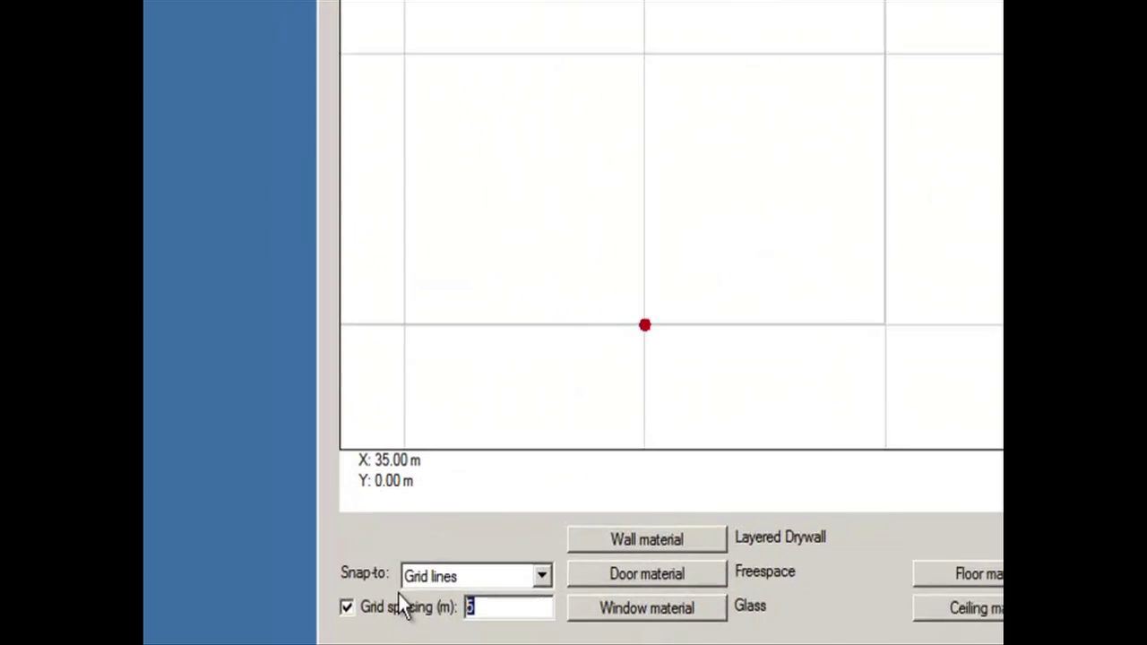
{"action": "type", "text": "1"}
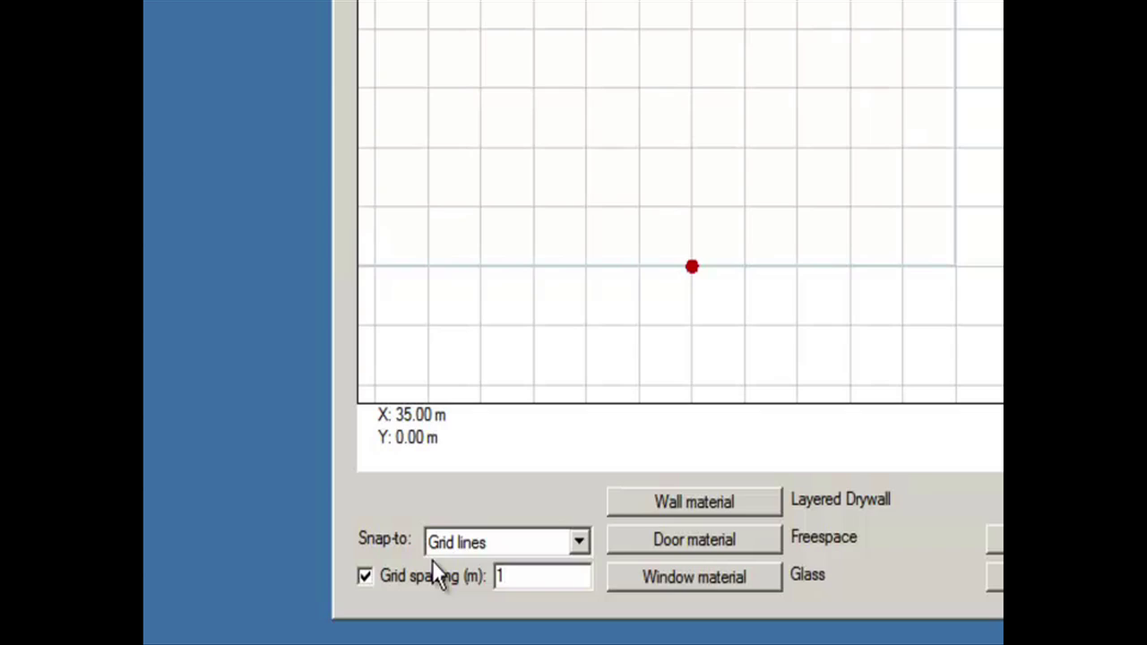
{"action": "right_click", "coordinate": [963, 267]}
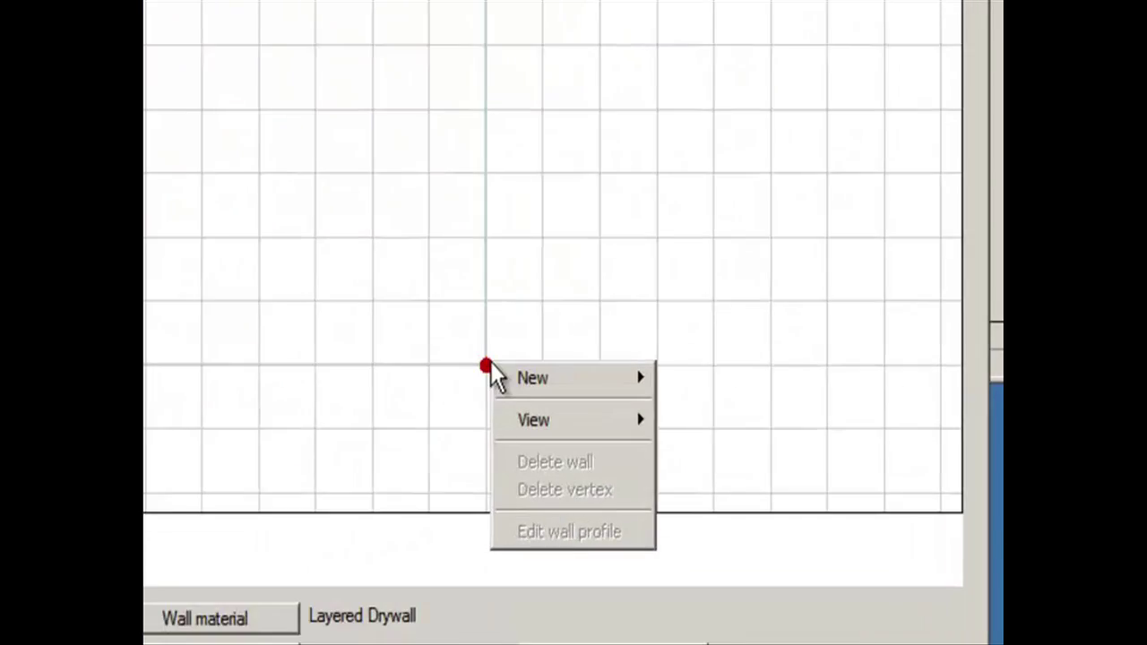
{"action": "mouse_move", "coordinate": [555, 381]}
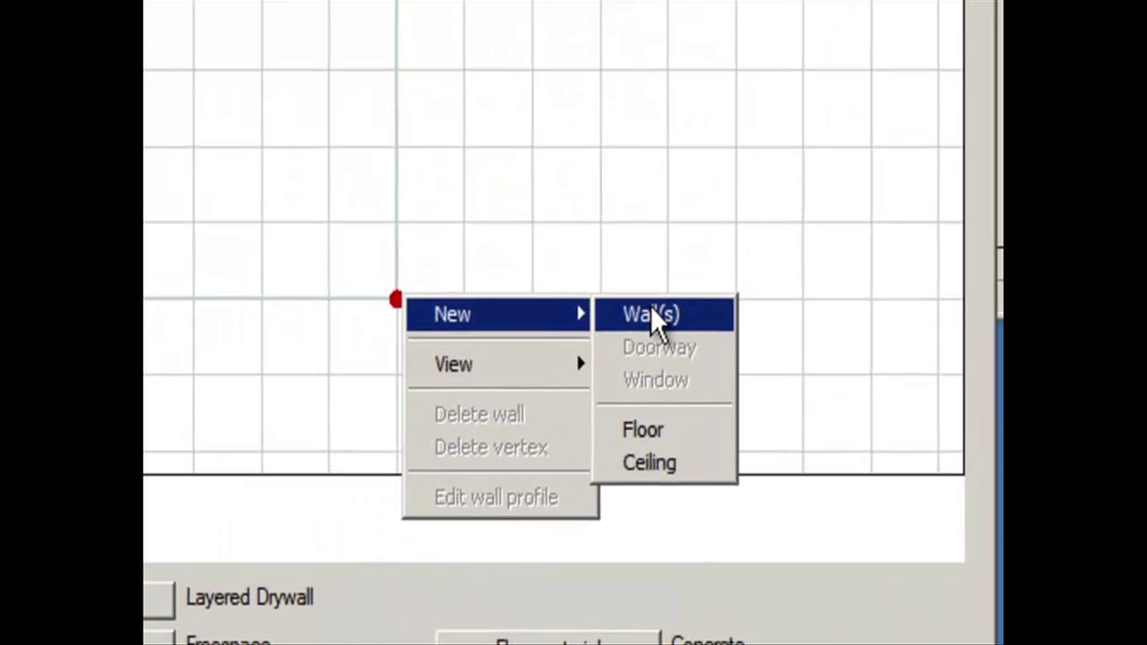
{"action": "left_click", "coordinate": [704, 380]}
{"action": "left_click", "coordinate": [822, 201]}
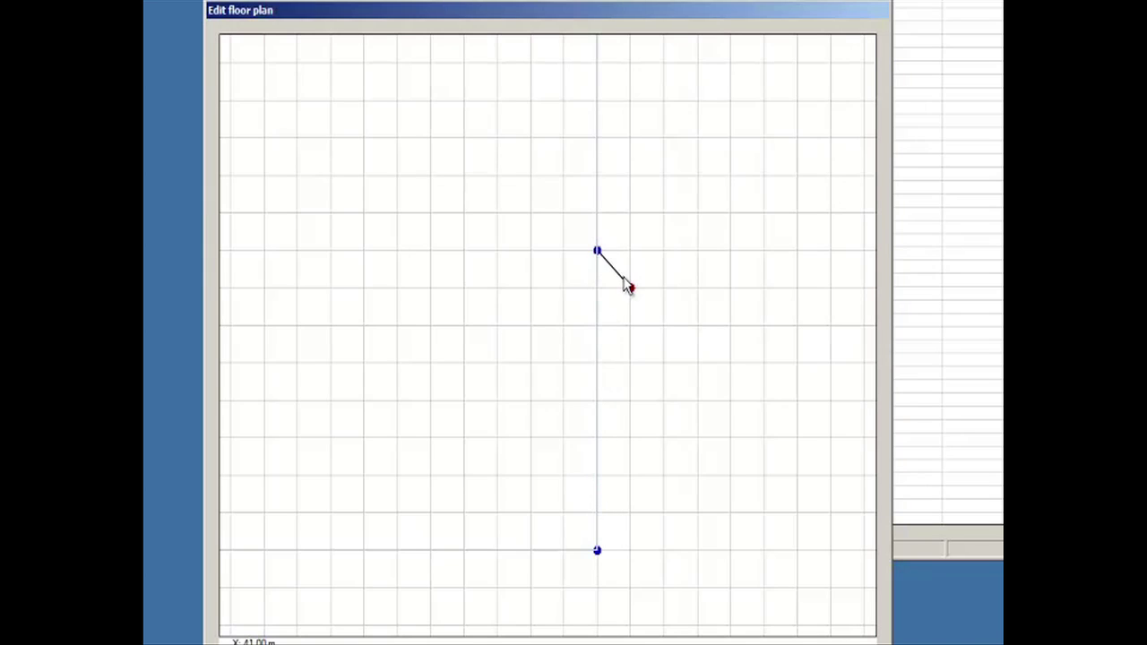
Step: Draw the remaining room walls from the lower-right floor corner: 8 m left, 7 m up, 1 m right, 1 m up, and 7 m right
{"action": "right_click", "coordinate": [603, 563]}
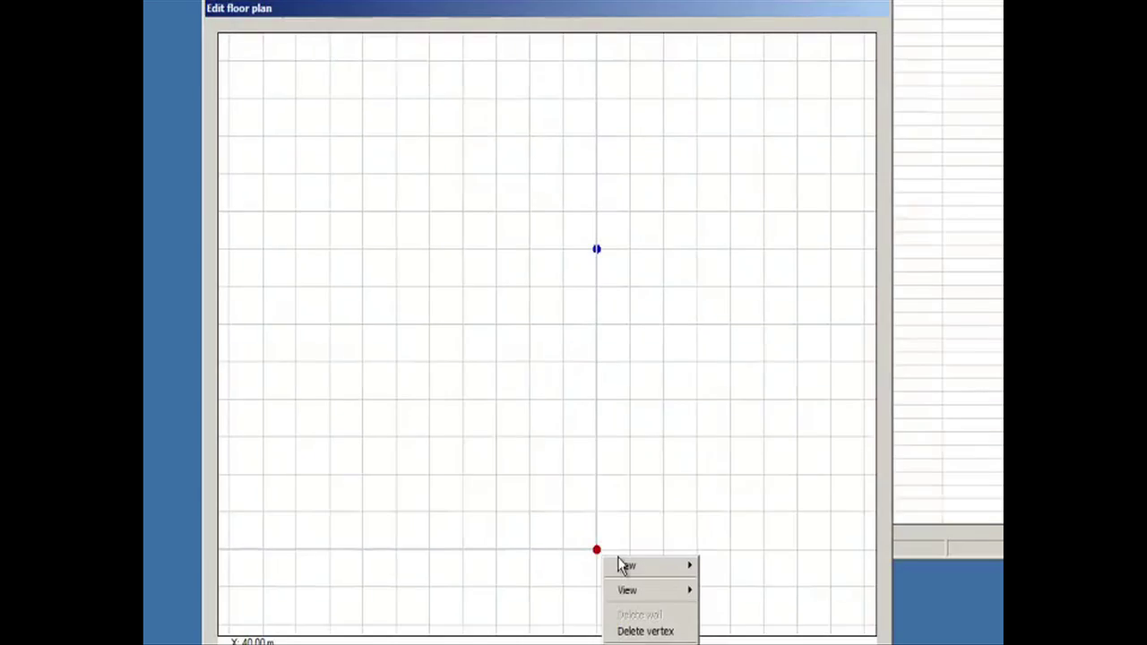
{"action": "mouse_move", "coordinate": [628, 567]}
{"action": "left_click", "coordinate": [710, 566]}
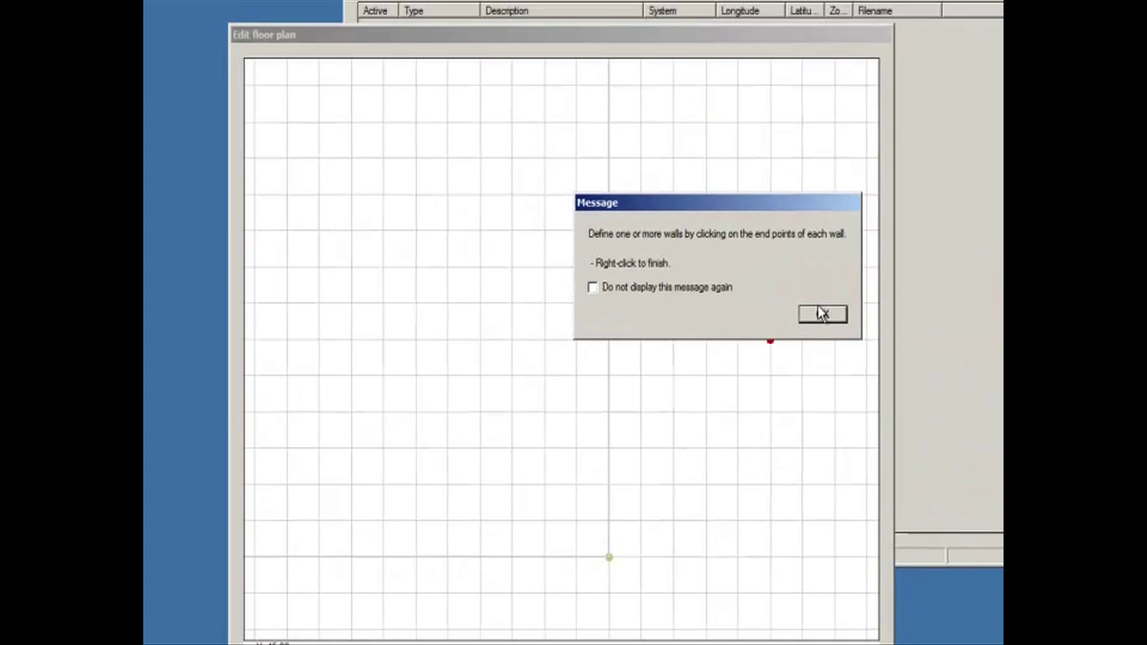
{"action": "left_click", "coordinate": [816, 197]}
{"action": "left_click", "coordinate": [610, 558]}
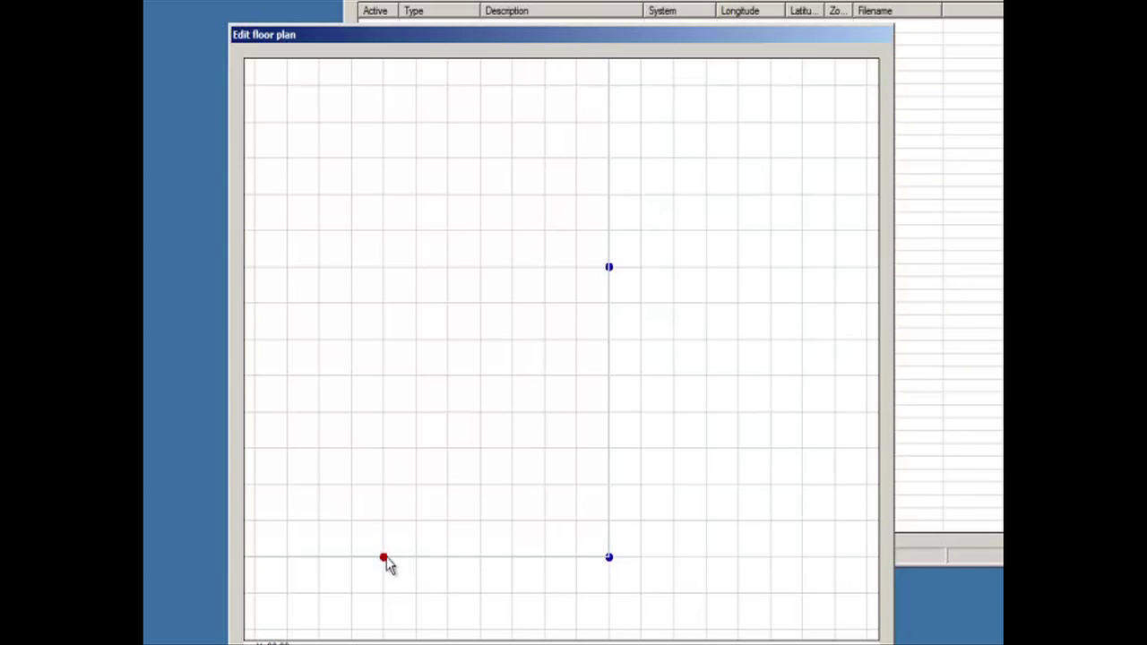
{"action": "left_click", "coordinate": [350, 557]}
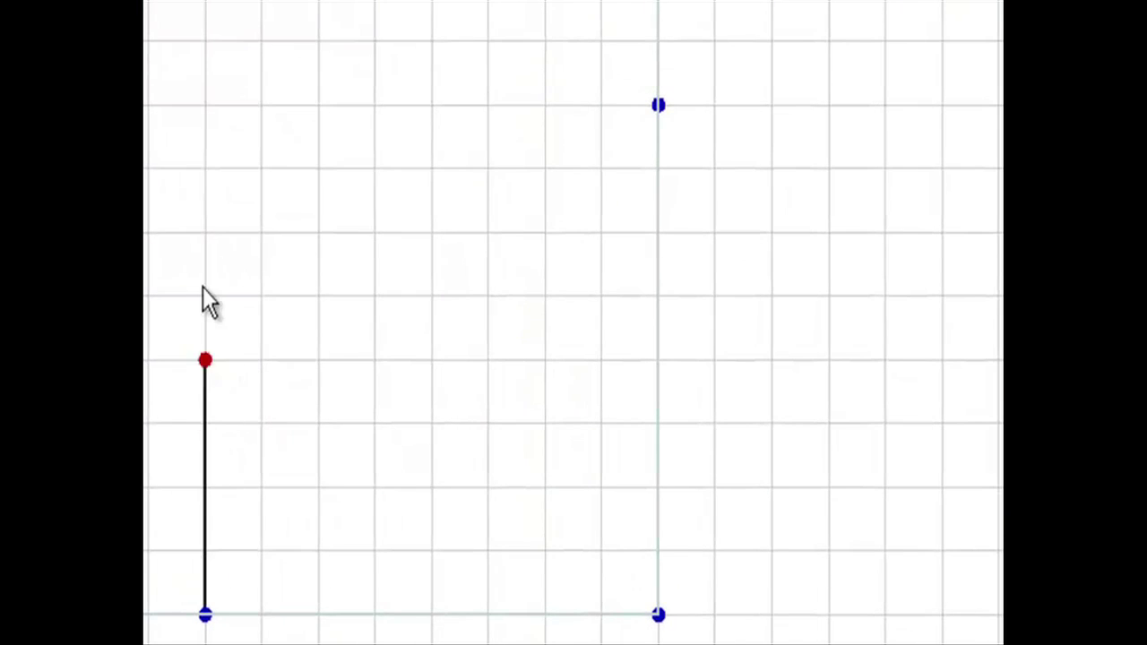
{"action": "left_click", "coordinate": [207, 170]}
{"action": "left_click", "coordinate": [261, 168]}
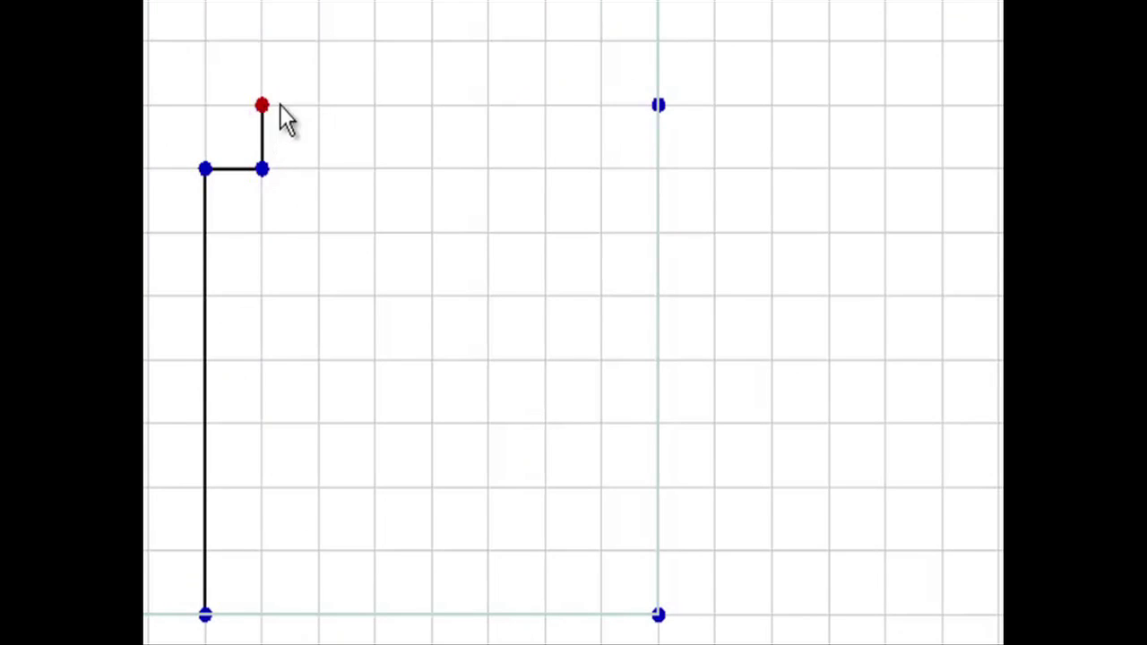
{"action": "left_click", "coordinate": [260, 105]}
{"action": "left_click", "coordinate": [659, 105]}
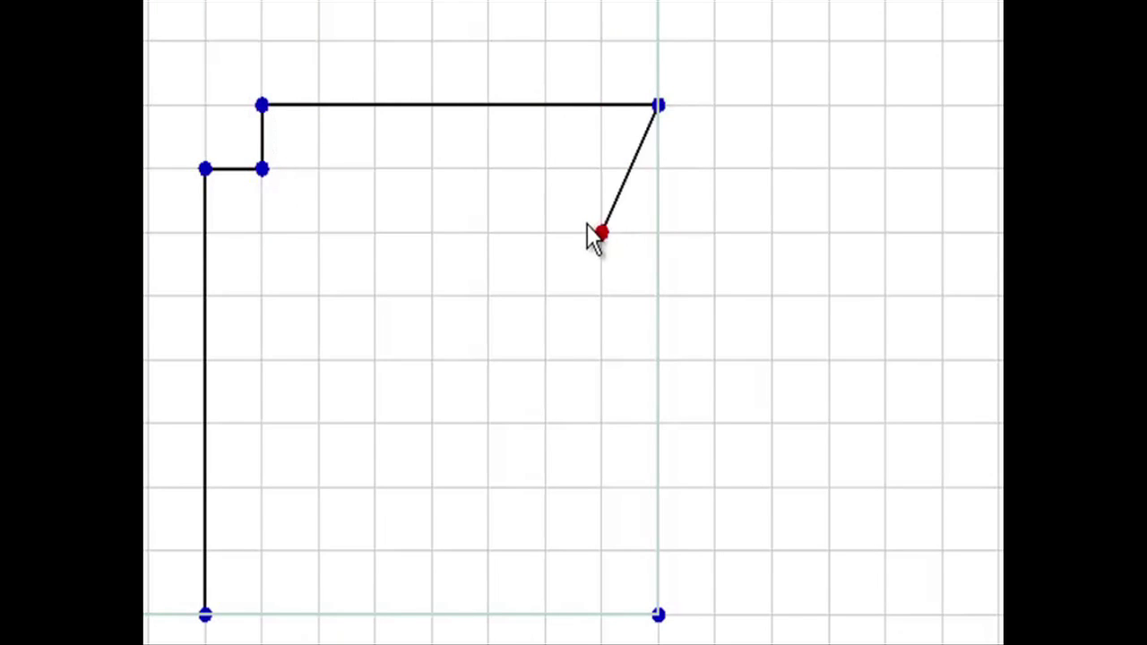
{"action": "key", "text": "Escape"}
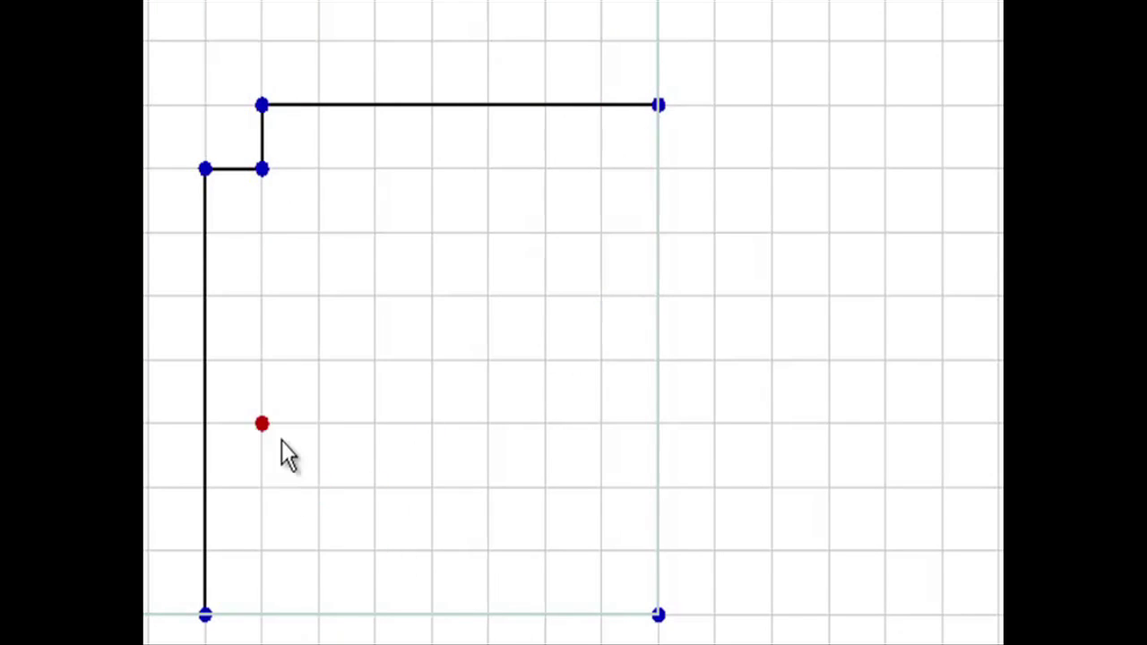
Step: Add a 1 m wide doorway near the upper end of the room's left wall
{"action": "right_click", "coordinate": [448, 412]}
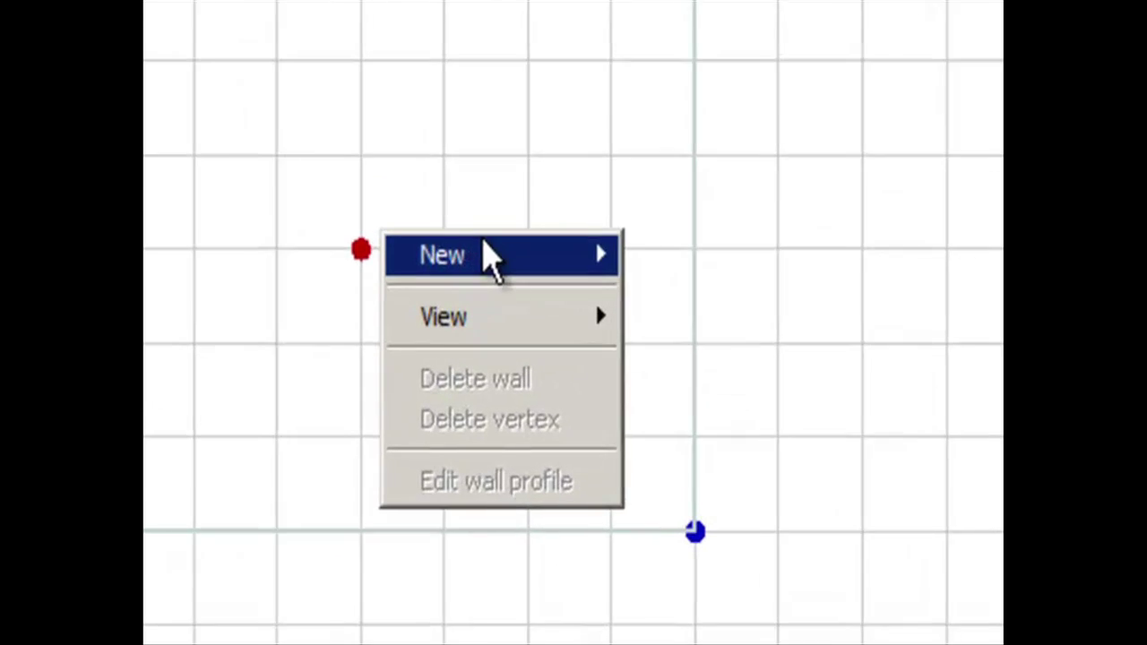
{"action": "mouse_move", "coordinate": [491, 259]}
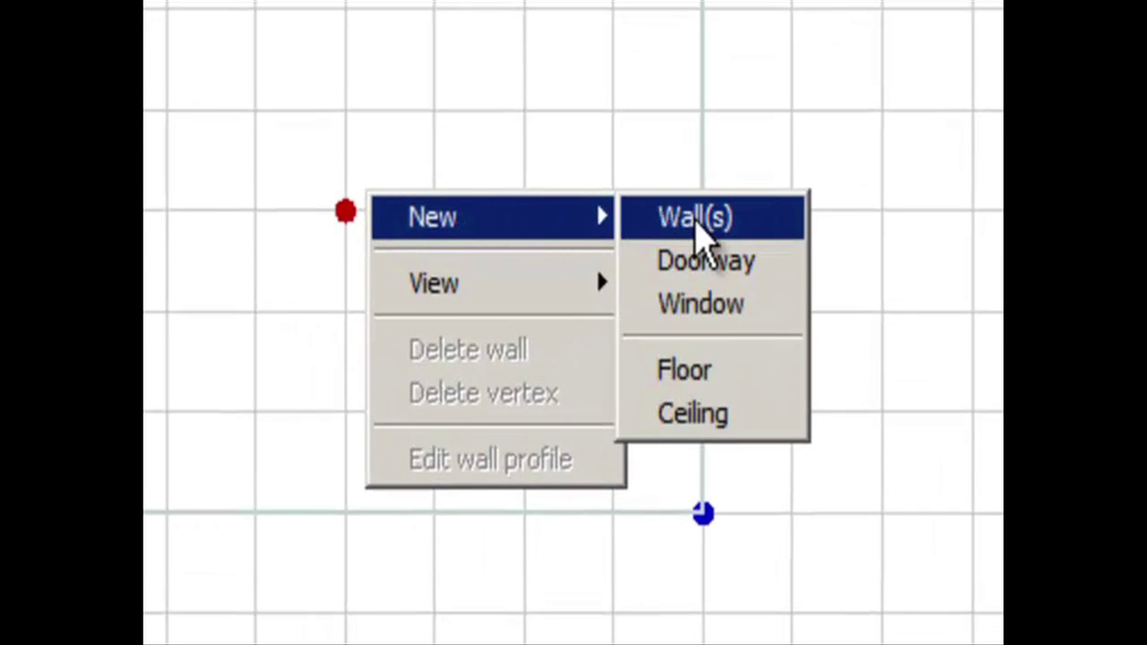
{"action": "left_click", "coordinate": [708, 261]}
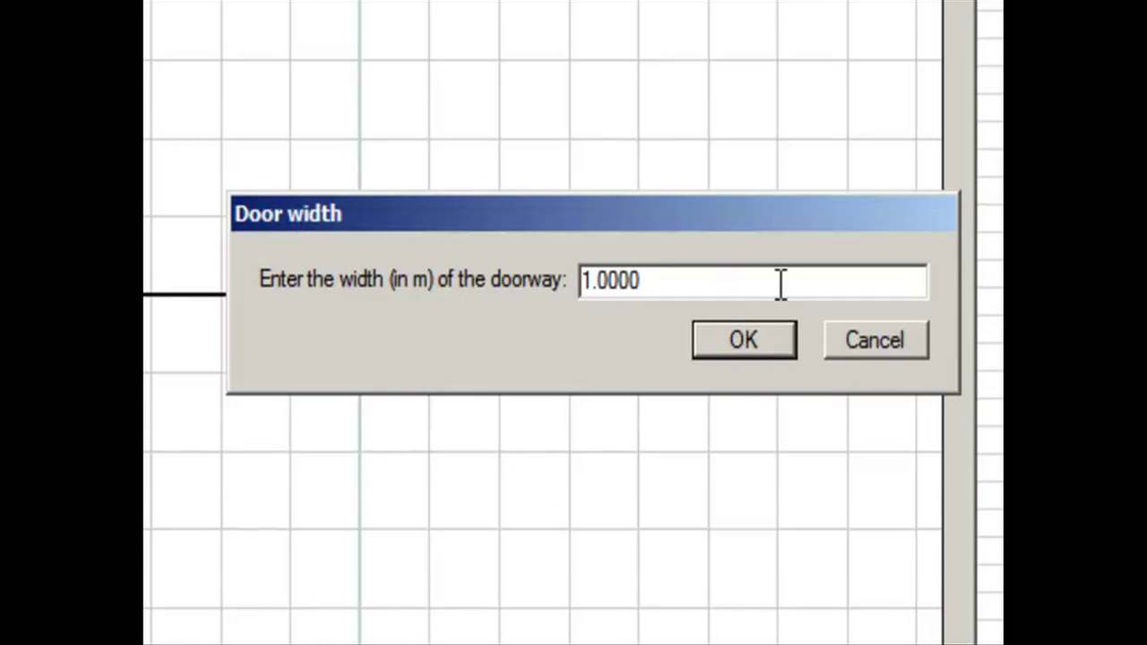
{"action": "left_click", "coordinate": [744, 341]}
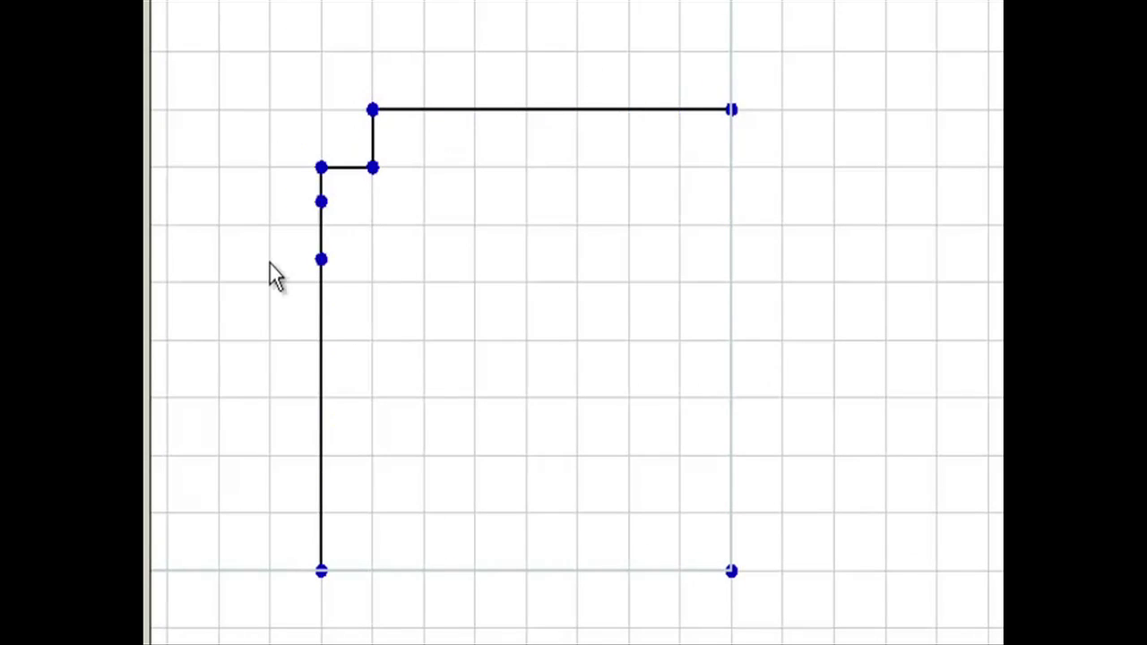
Step: Place the doorway near the right end of the room's upper wall and set its 0 to 2.7 m segment material to Wood
{"action": "double_click", "coordinate": [657, 113]}
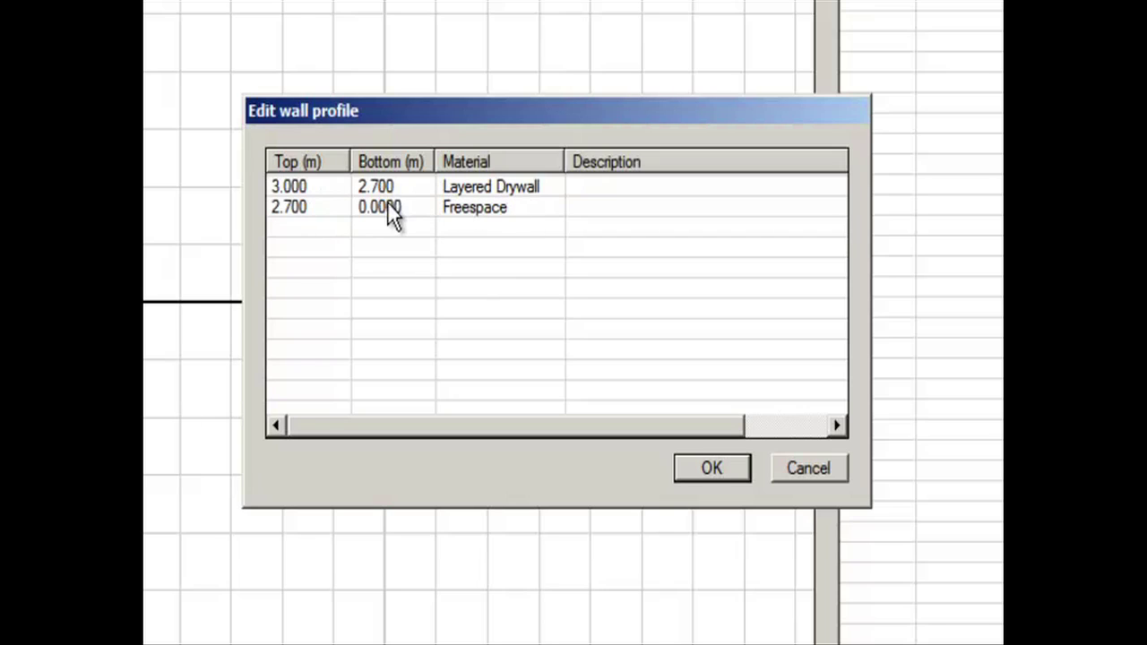
{"action": "left_click", "coordinate": [493, 208]}
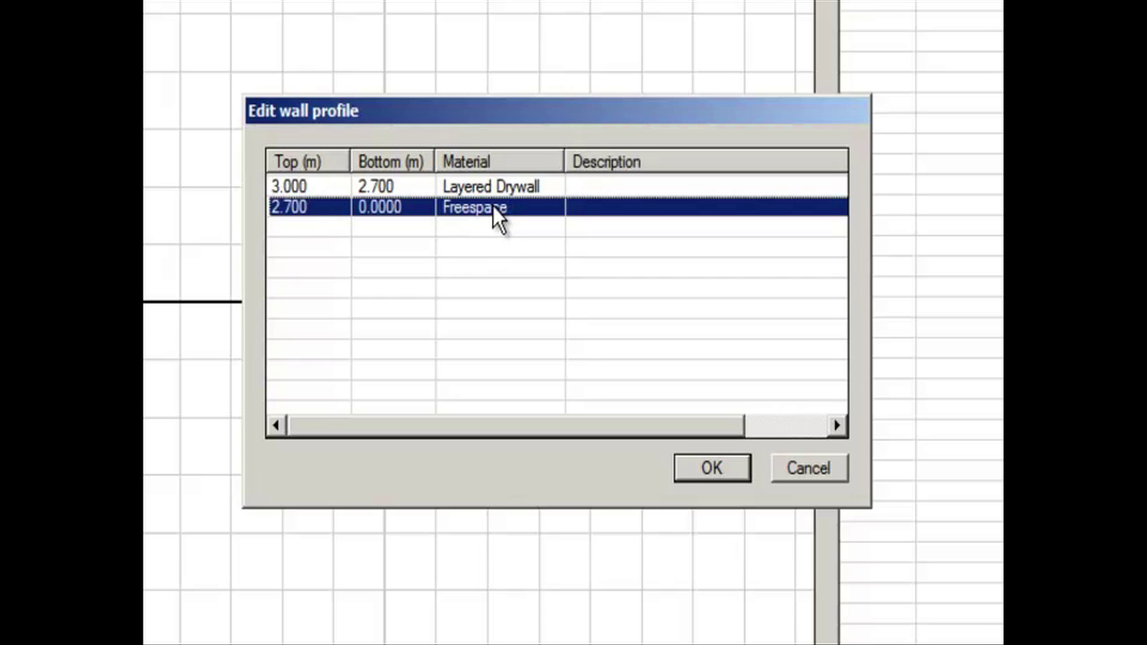
{"action": "right_click", "coordinate": [493, 209]}
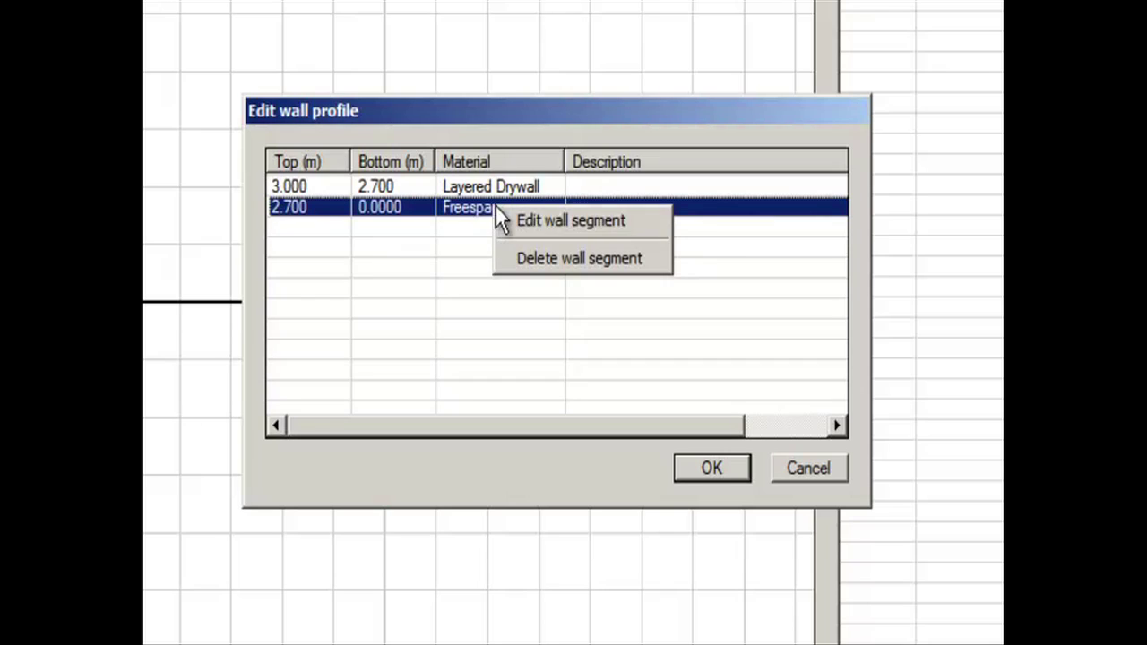
{"action": "left_click", "coordinate": [543, 219]}
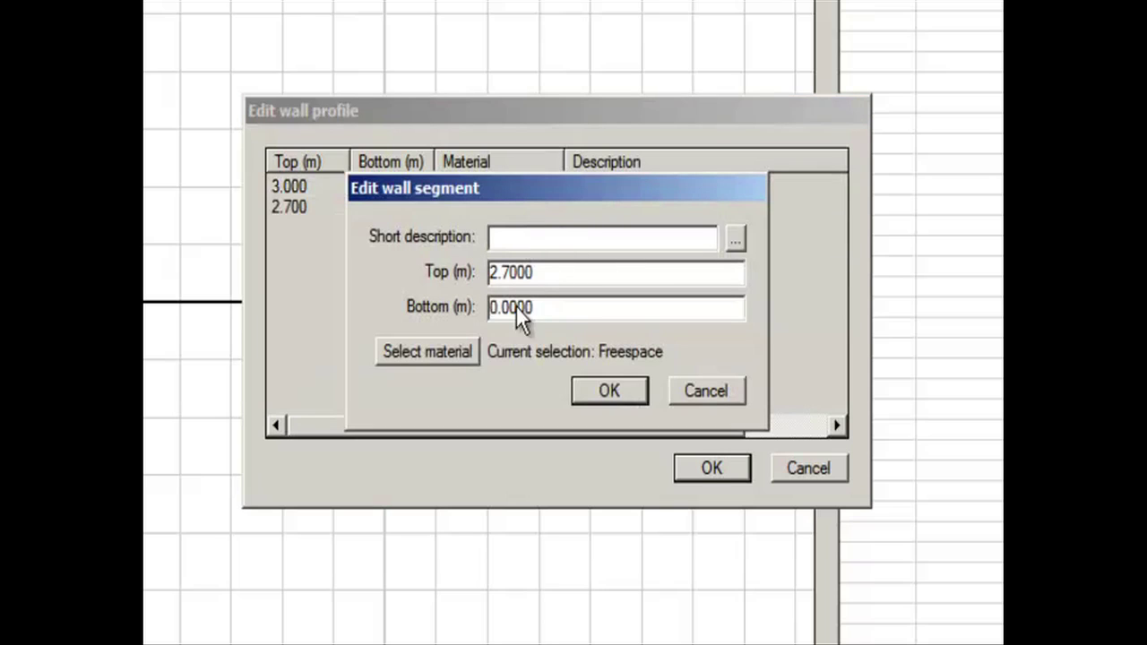
{"action": "left_click", "coordinate": [427, 350]}
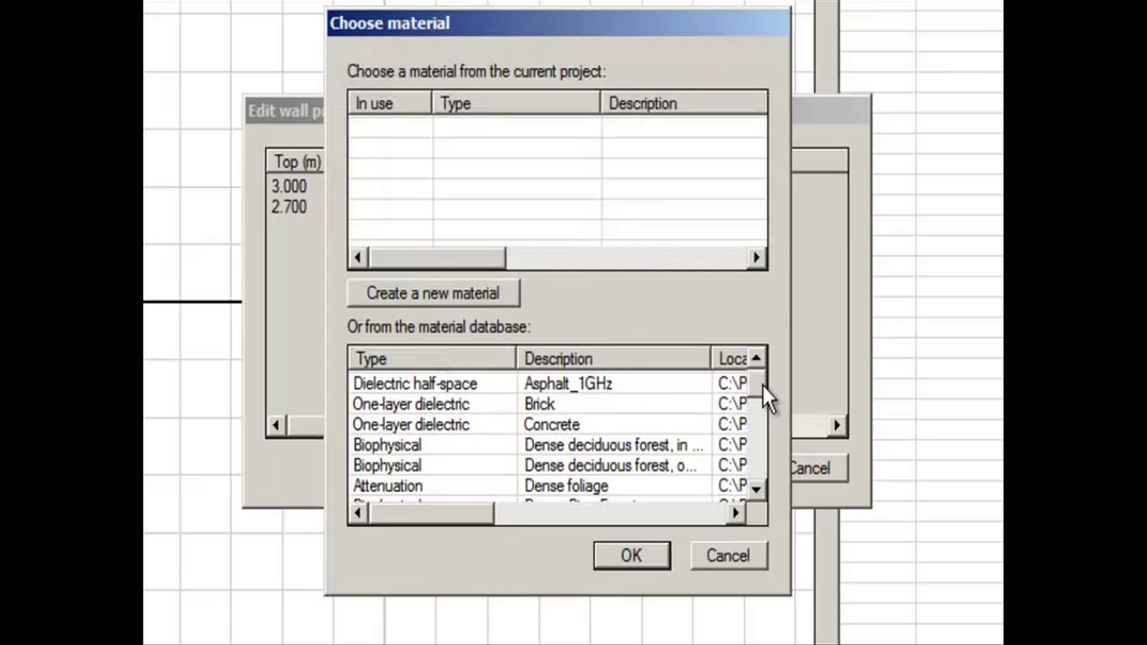
{"action": "left_click_drag", "start_coordinate": [763, 384], "coordinate": [763, 473]}
{"action": "left_click", "coordinate": [466, 485]}
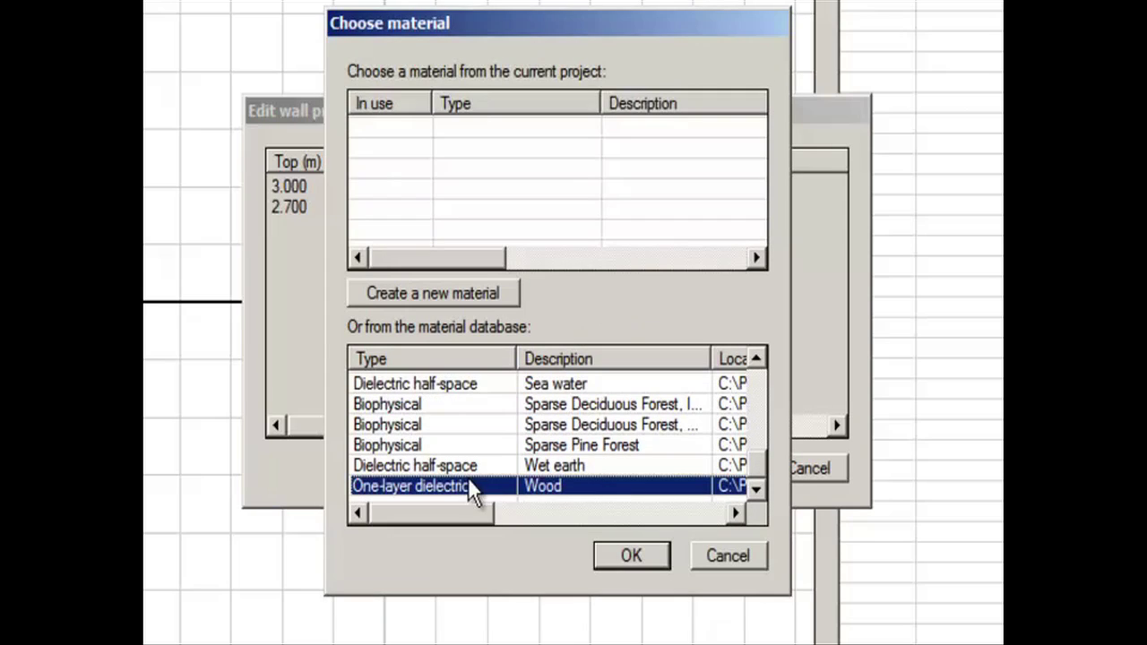
{"action": "left_click", "coordinate": [632, 555]}
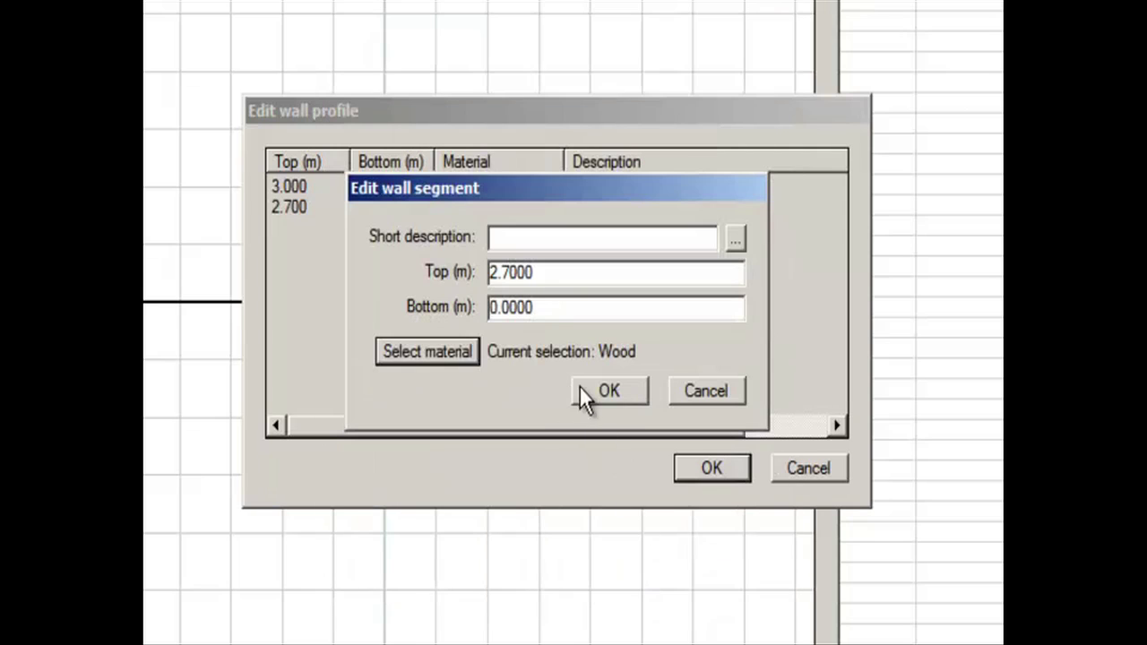
{"action": "left_click", "coordinate": [612, 390]}
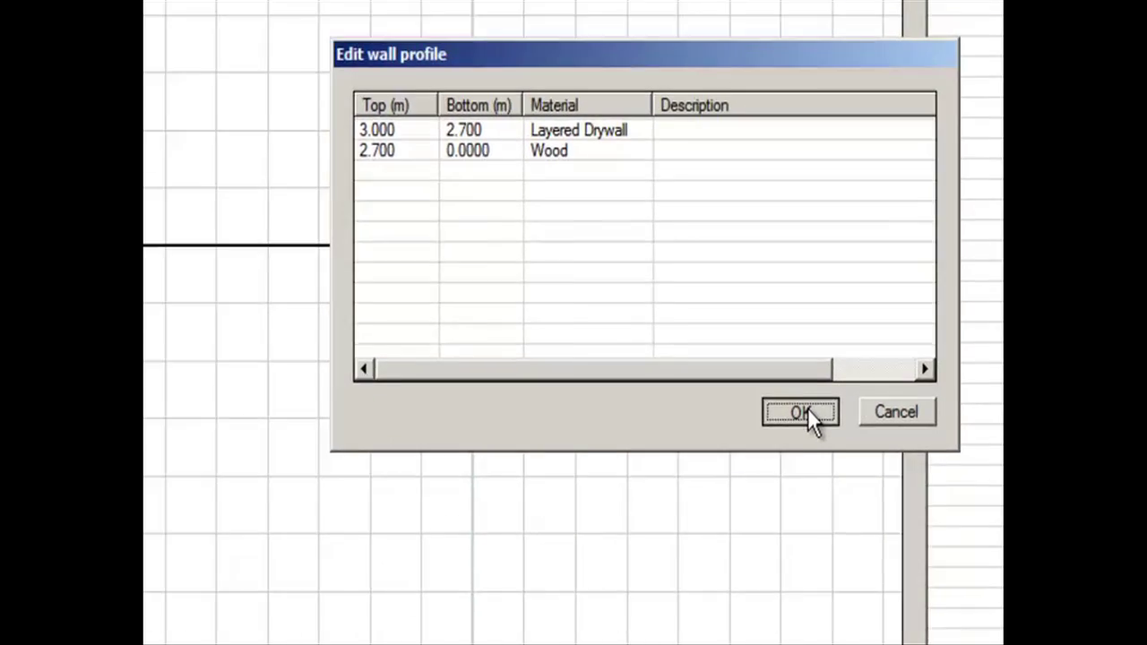
{"action": "left_click", "coordinate": [720, 466]}
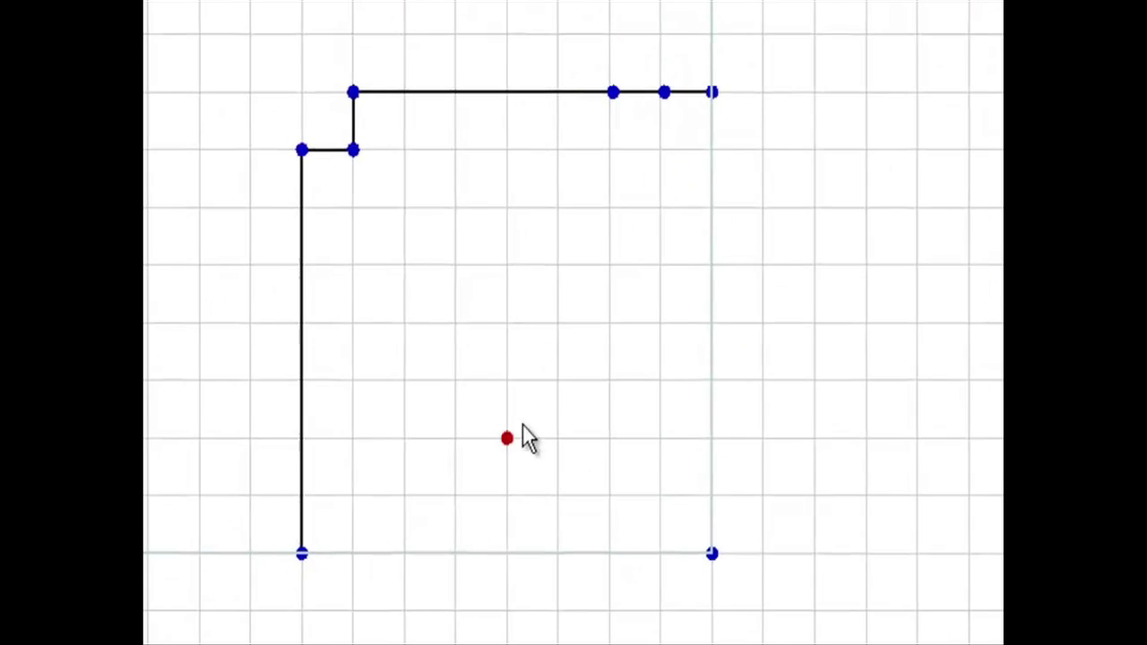
Step: Add a 1 m wide window near the left end of the room's lower wall, keeping the default wall profile
{"action": "right_click", "coordinate": [493, 415]}
{"action": "mouse_move", "coordinate": [591, 428]}
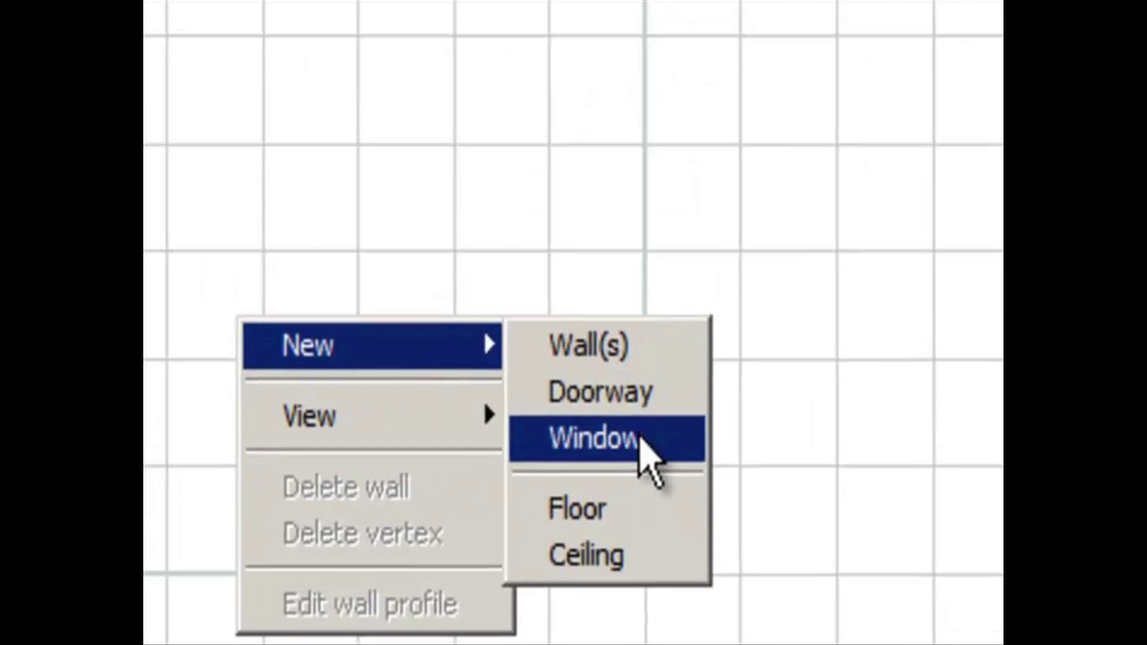
{"action": "left_click", "coordinate": [748, 292]}
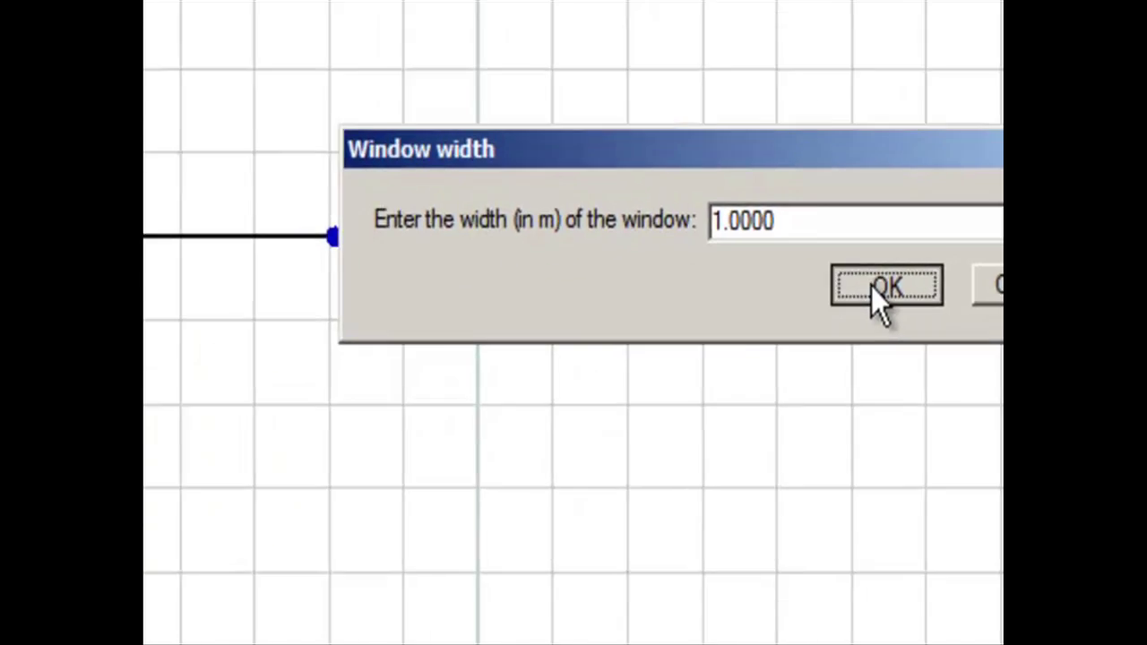
{"action": "left_click", "coordinate": [744, 394]}
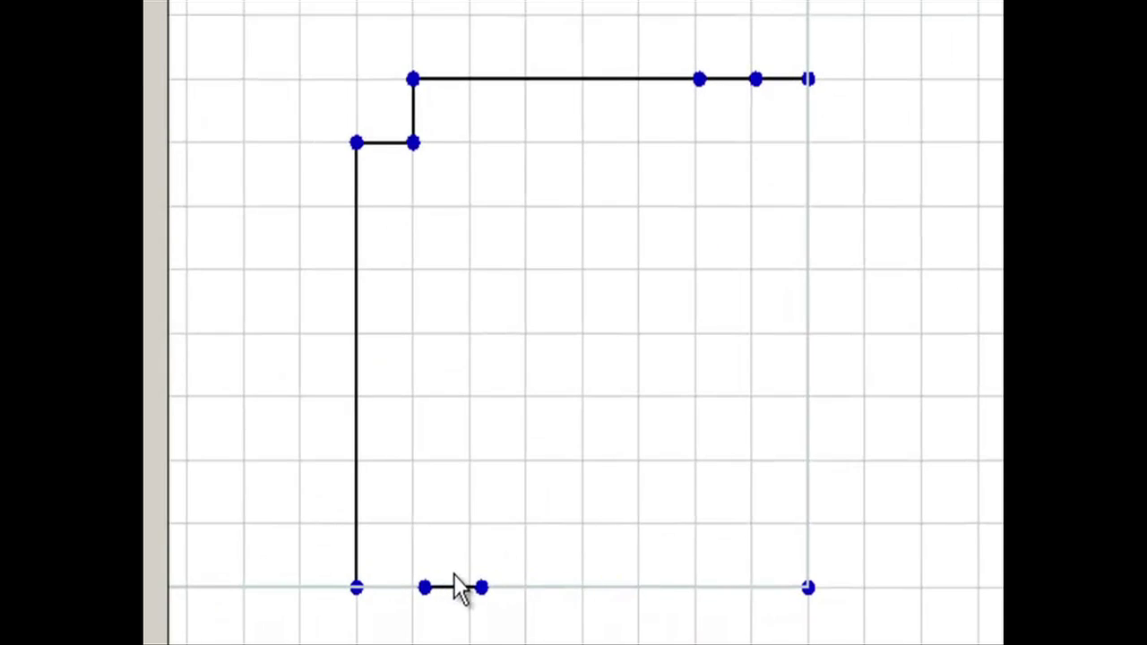
{"action": "left_click", "coordinate": [453, 593]}
{"action": "left_click", "coordinate": [707, 487]}
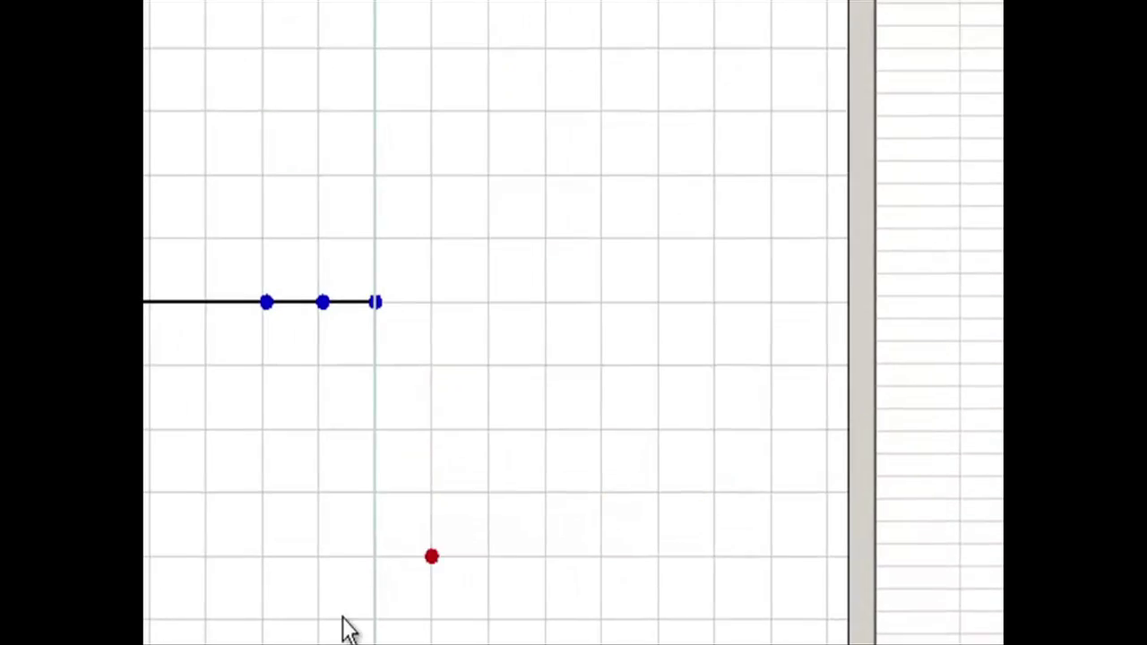
Step: Add a second 1 m wide window near the right end of the room's lower wall, keeping the default wall profile
{"action": "right_click", "coordinate": [746, 419]}
{"action": "mouse_move", "coordinate": [574, 497]}
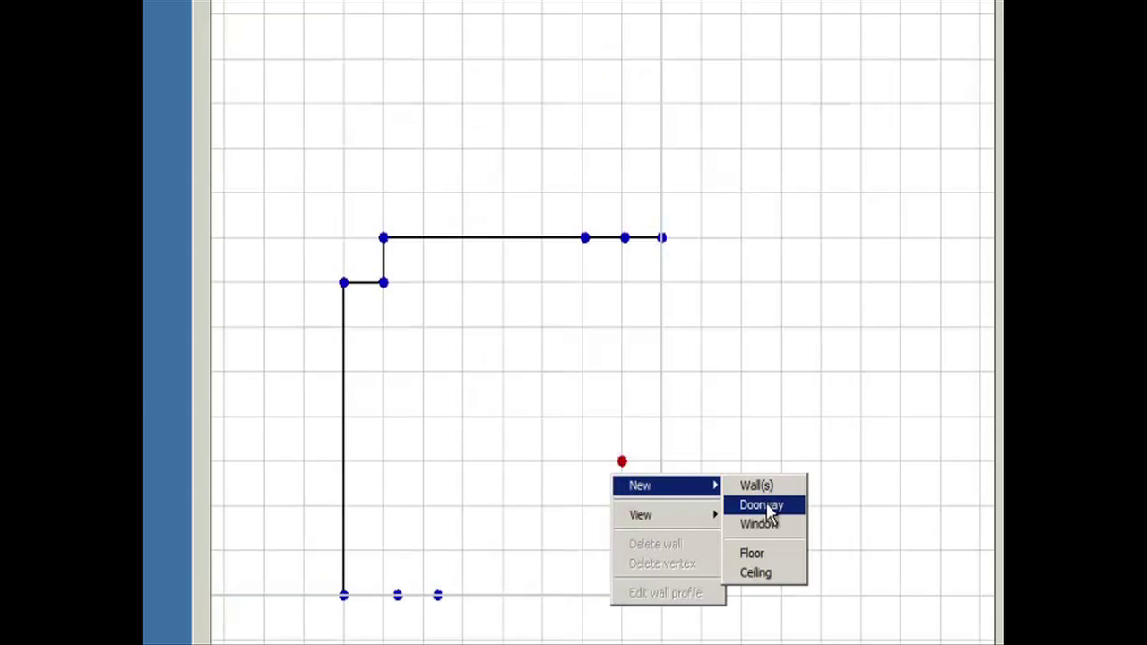
{"action": "left_click", "coordinate": [744, 548]}
{"action": "left_click", "coordinate": [867, 271]}
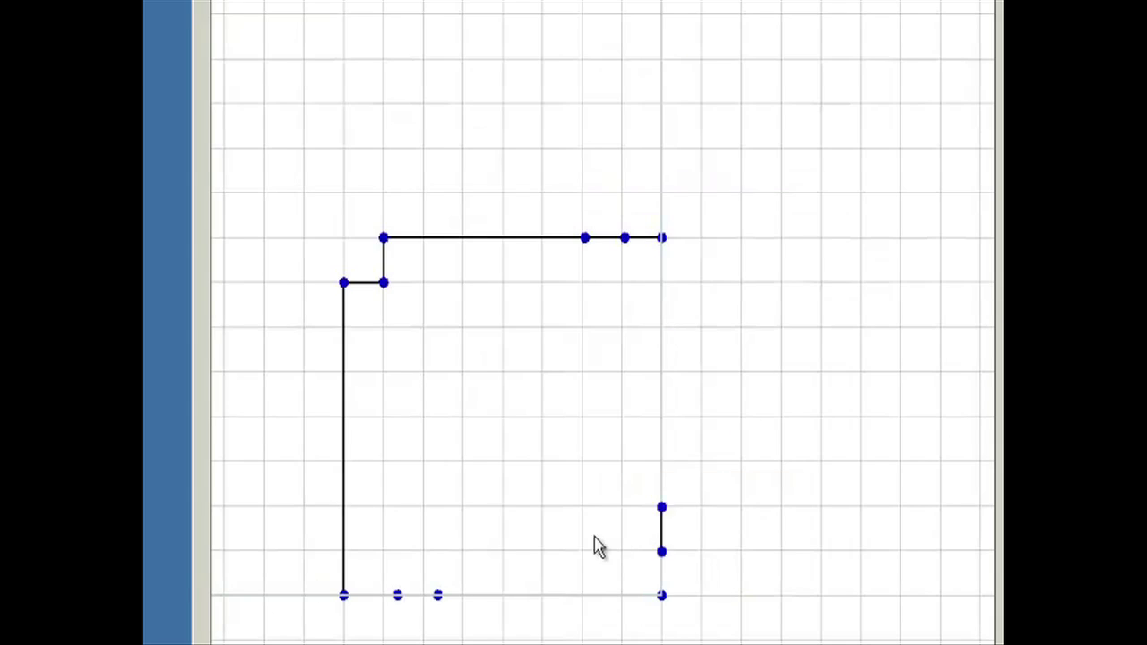
{"action": "left_click", "coordinate": [584, 599]}
{"action": "left_click", "coordinate": [899, 377]}
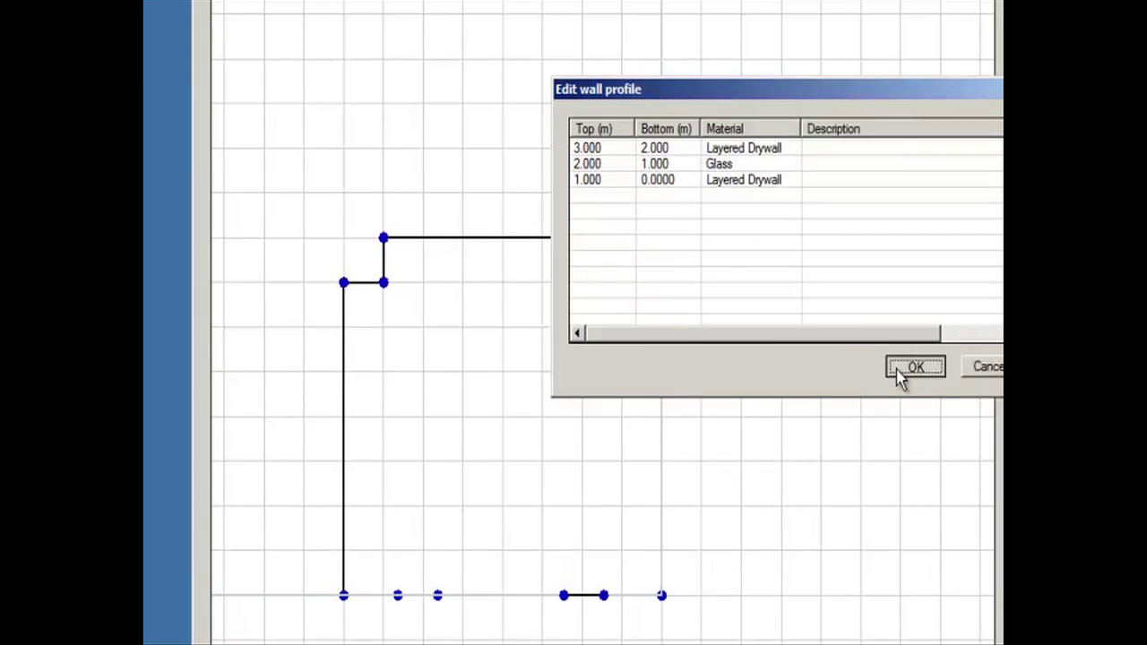
Step: Draw interior partition walls starting 2 m above the room's lower-left corner: 2 m right, ending 1 m down
{"action": "middle_click_drag", "start_coordinate": [448, 428], "coordinate": [573, 420]}
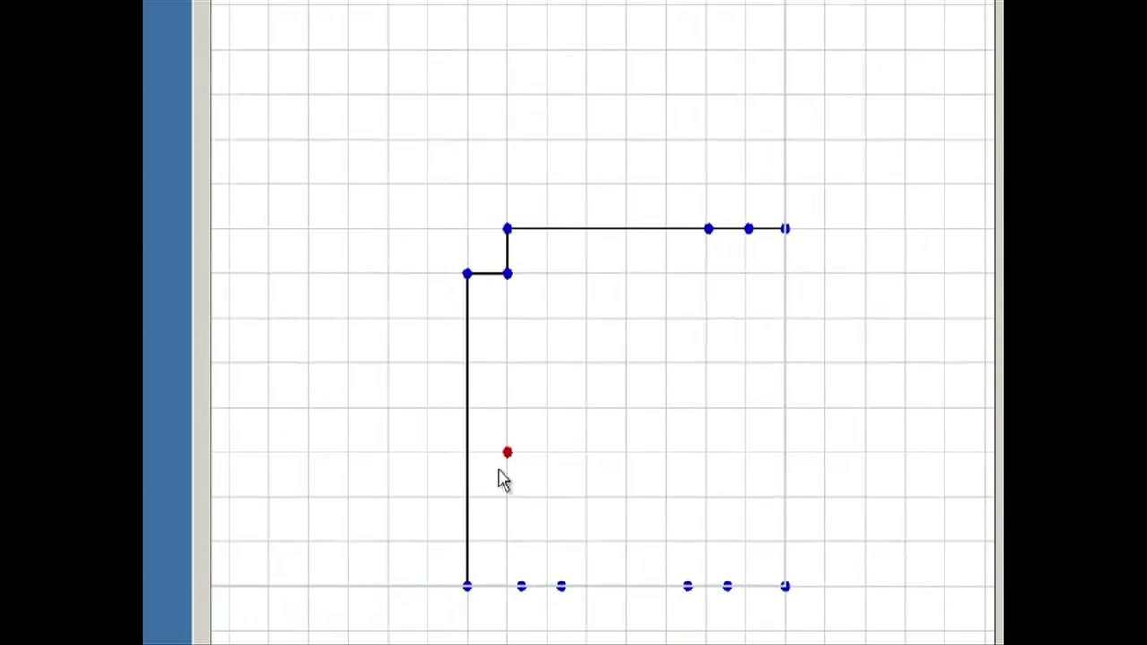
{"action": "right_click", "coordinate": [491, 495]}
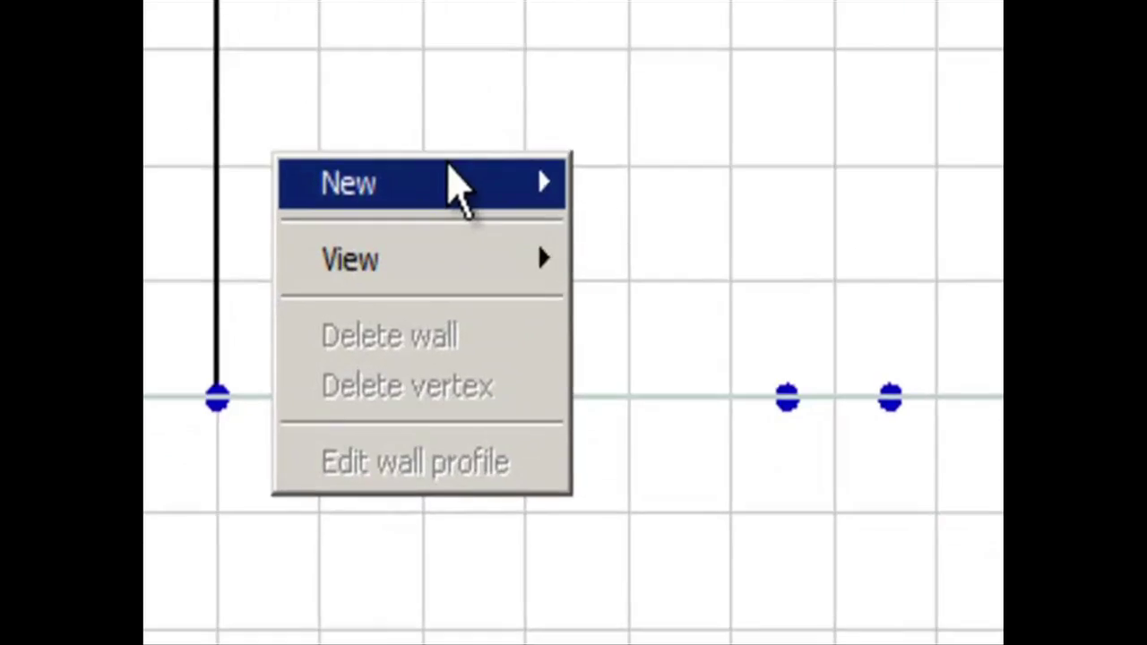
{"action": "mouse_move", "coordinate": [545, 181]}
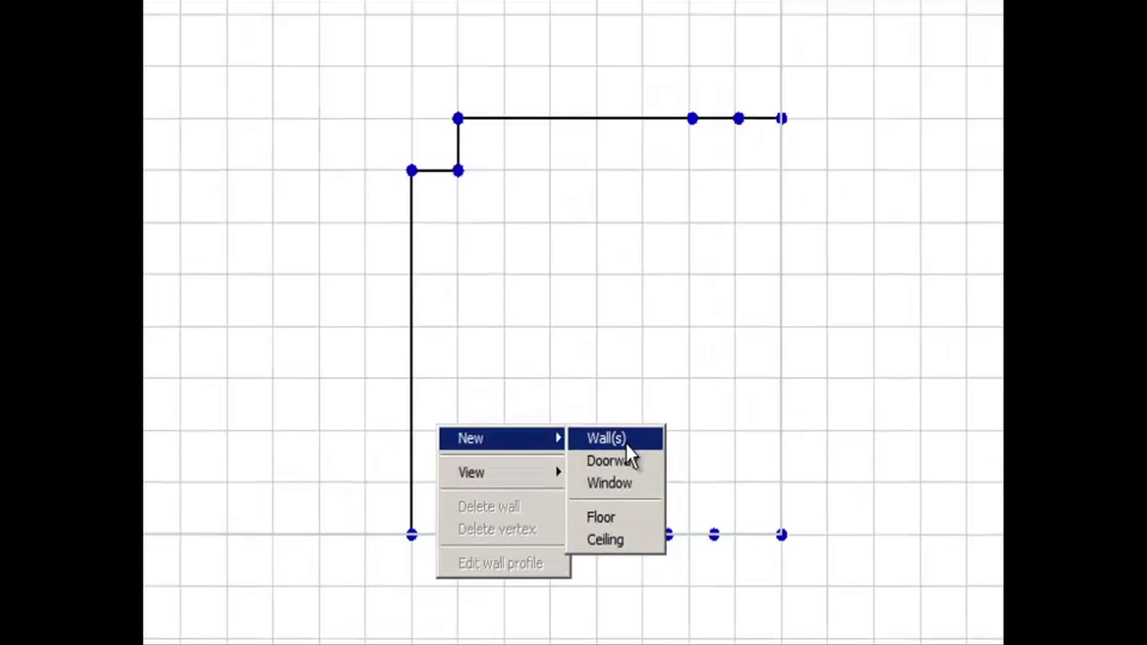
{"action": "left_click", "coordinate": [659, 184]}
{"action": "left_click", "coordinate": [959, 208]}
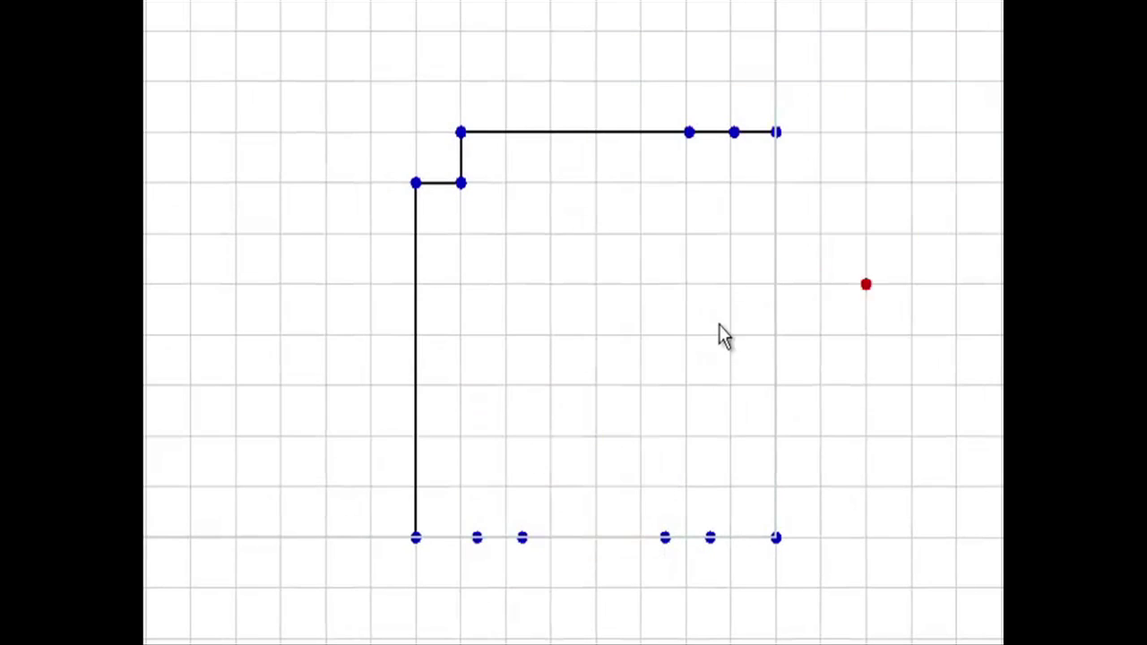
{"action": "left_click", "coordinate": [426, 439]}
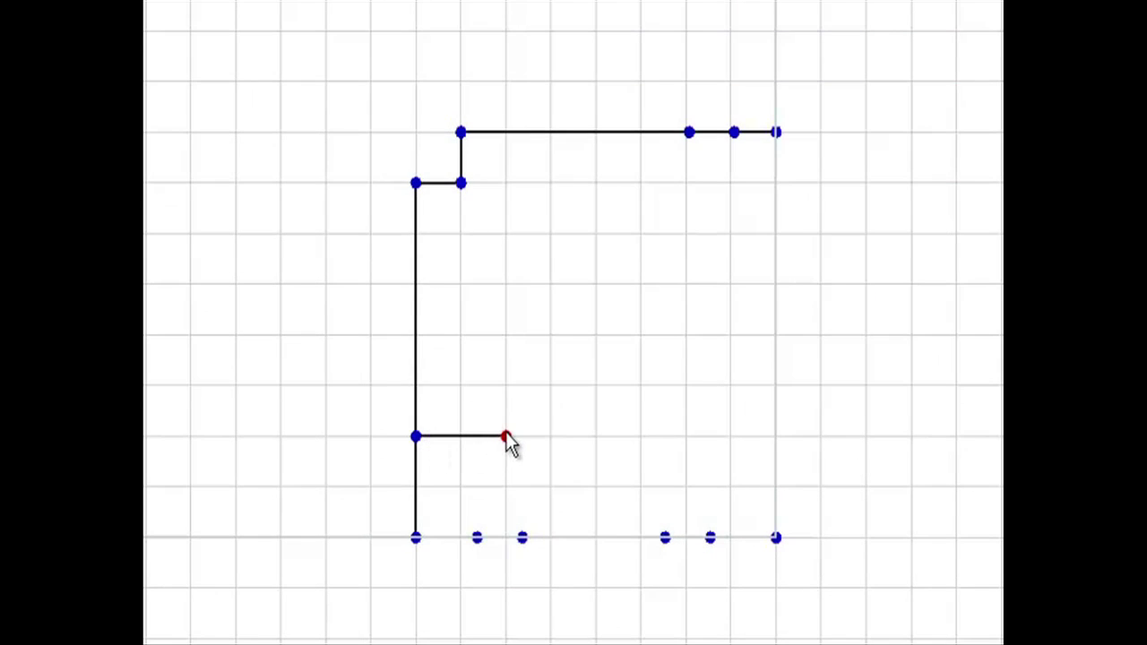
{"action": "left_click", "coordinate": [511, 461]}
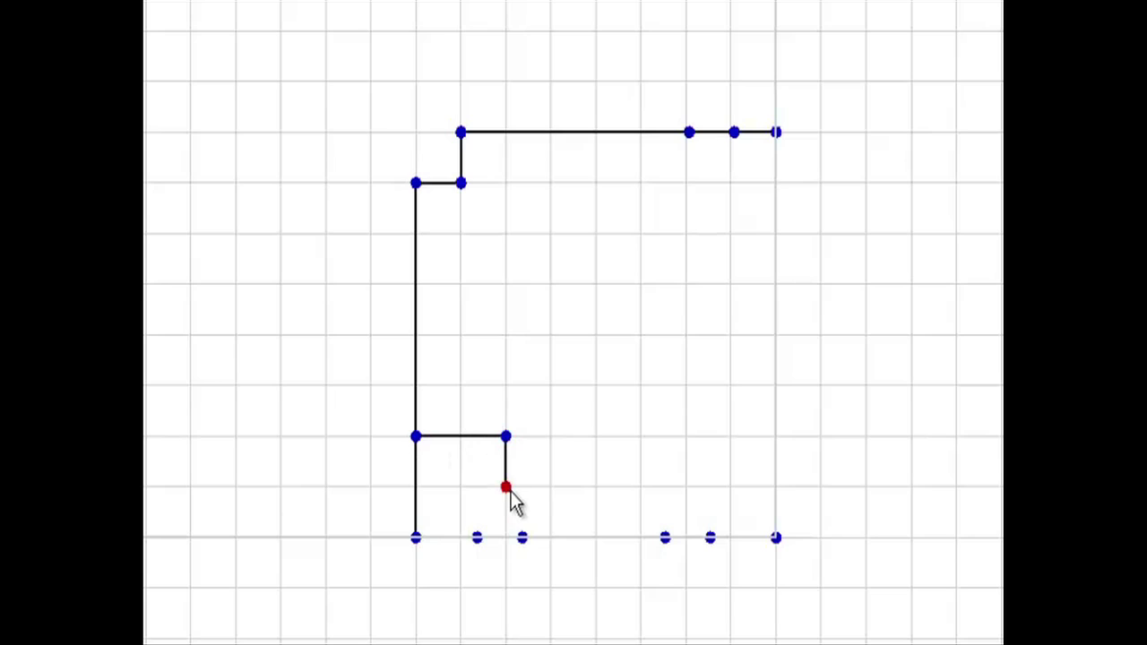
{"action": "left_click", "coordinate": [556, 465]}
{"action": "right_click", "coordinate": [571, 449]}
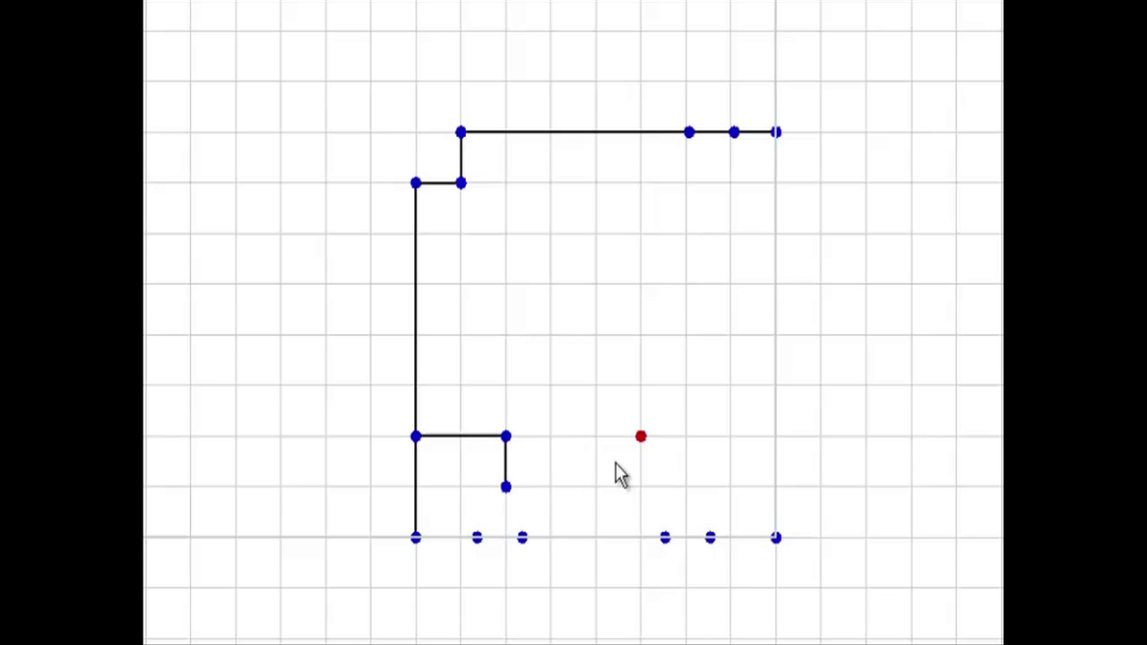
Step: Set the top height of the short vertical partition wall's segment to 1.5 m
{"action": "right_click", "coordinate": [507, 463]}
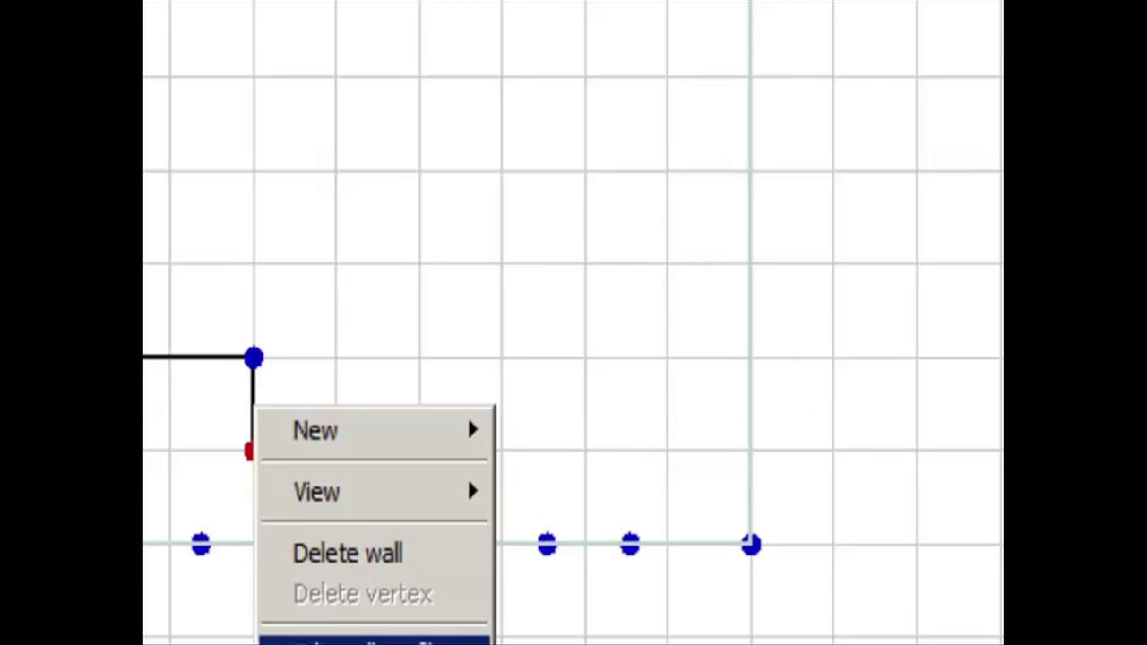
{"action": "left_click", "coordinate": [421, 493]}
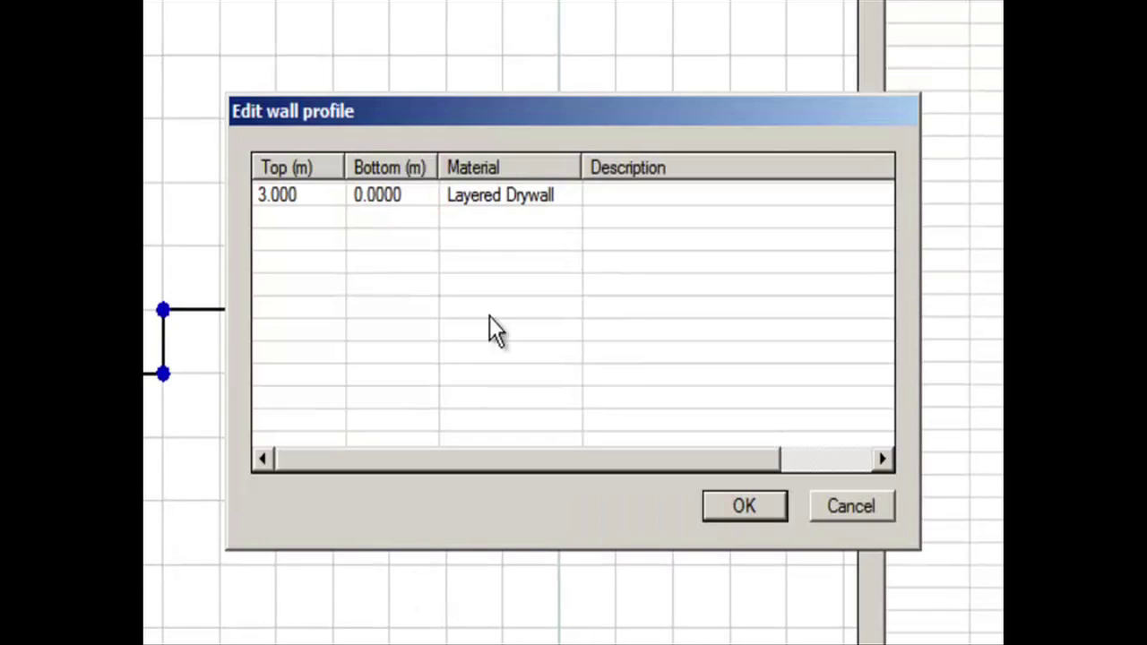
{"action": "left_click", "coordinate": [367, 192]}
{"action": "right_click", "coordinate": [369, 191]}
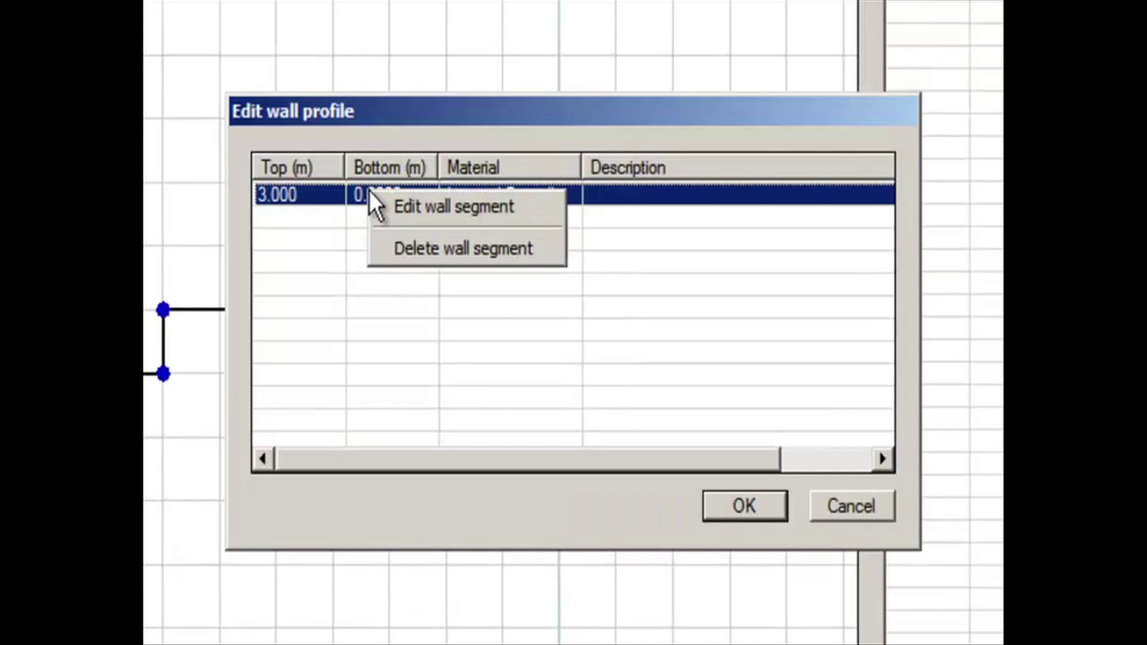
{"action": "left_click", "coordinate": [415, 206]}
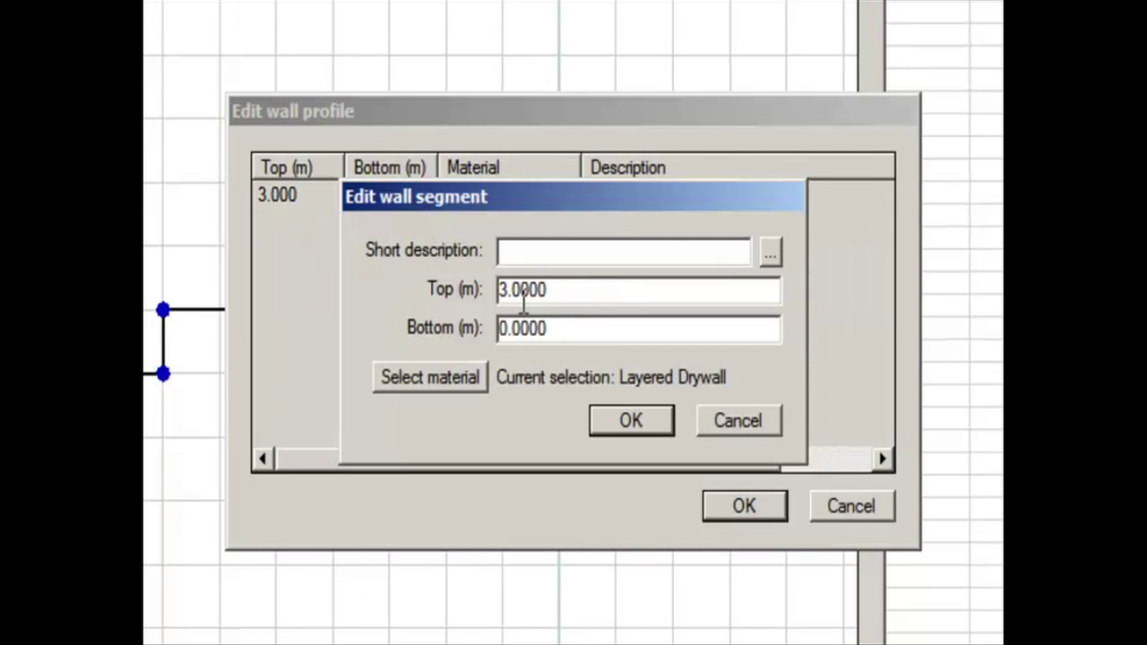
{"action": "left_click_drag", "start_coordinate": [572, 289], "coordinate": [437, 297]}
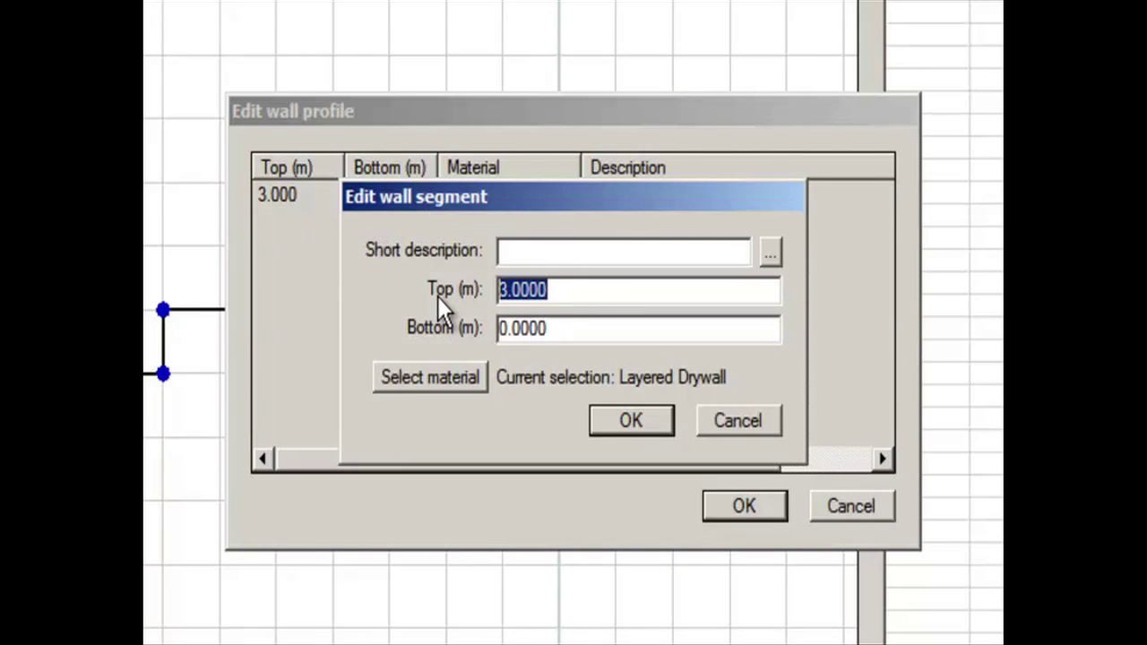
{"action": "type", "text": "1.5"}
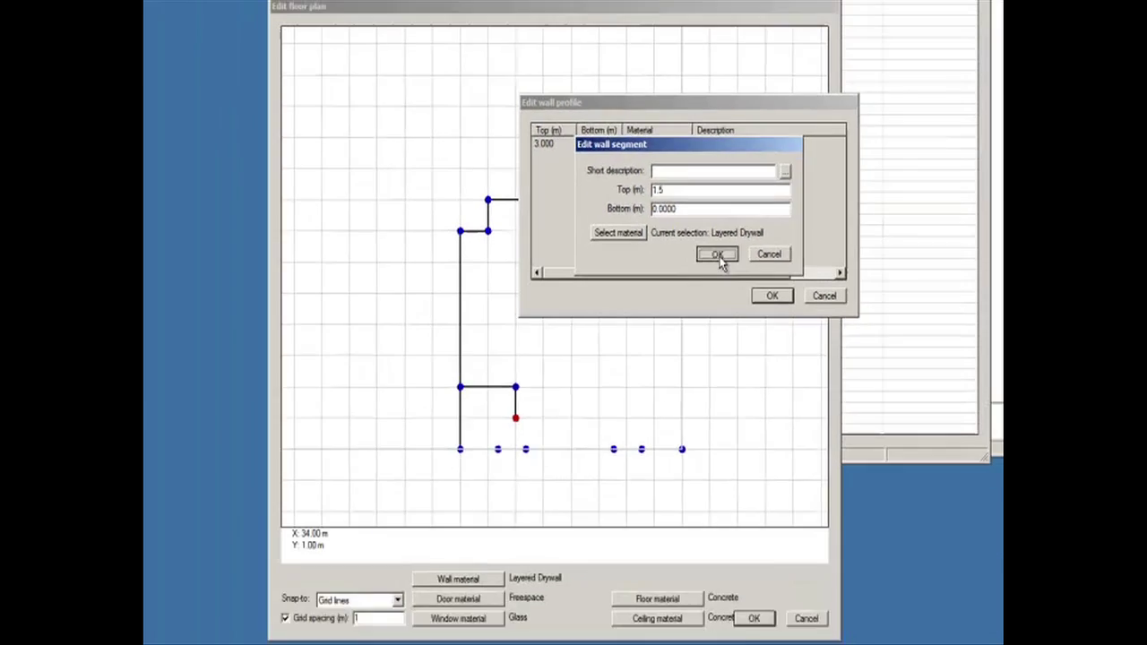
{"action": "left_click", "coordinate": [650, 382]}
{"action": "left_click", "coordinate": [751, 457]}
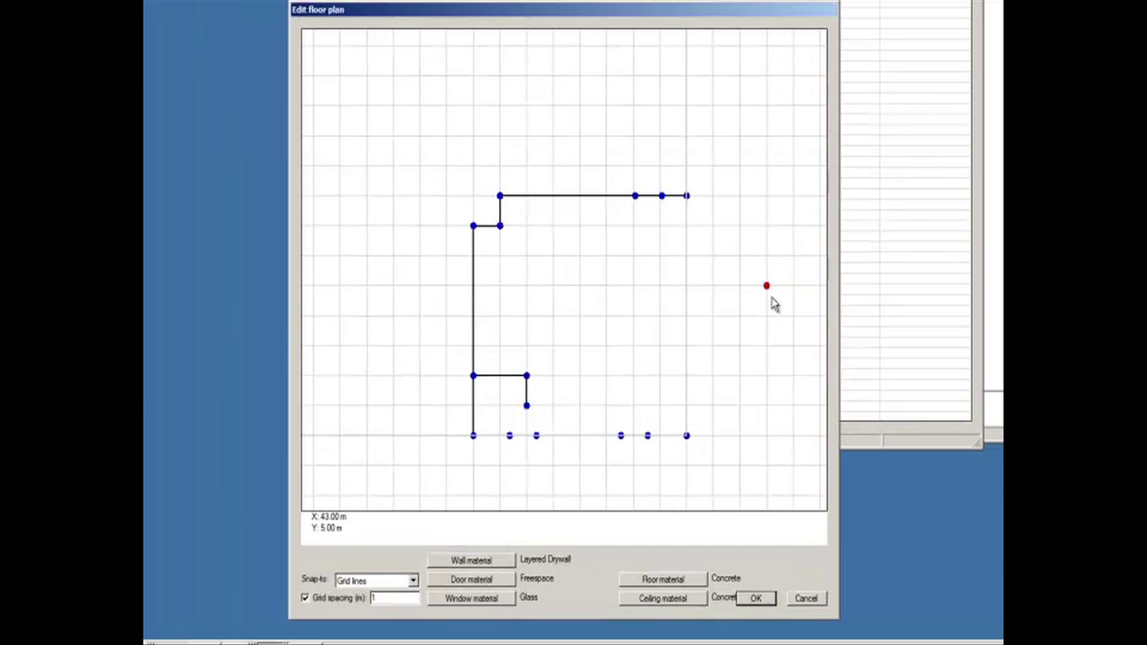
Step: Finish the floor plan, dismiss the ceiling visibility notice and view the room in the 3D project view
{"action": "left_click", "coordinate": [756, 599]}
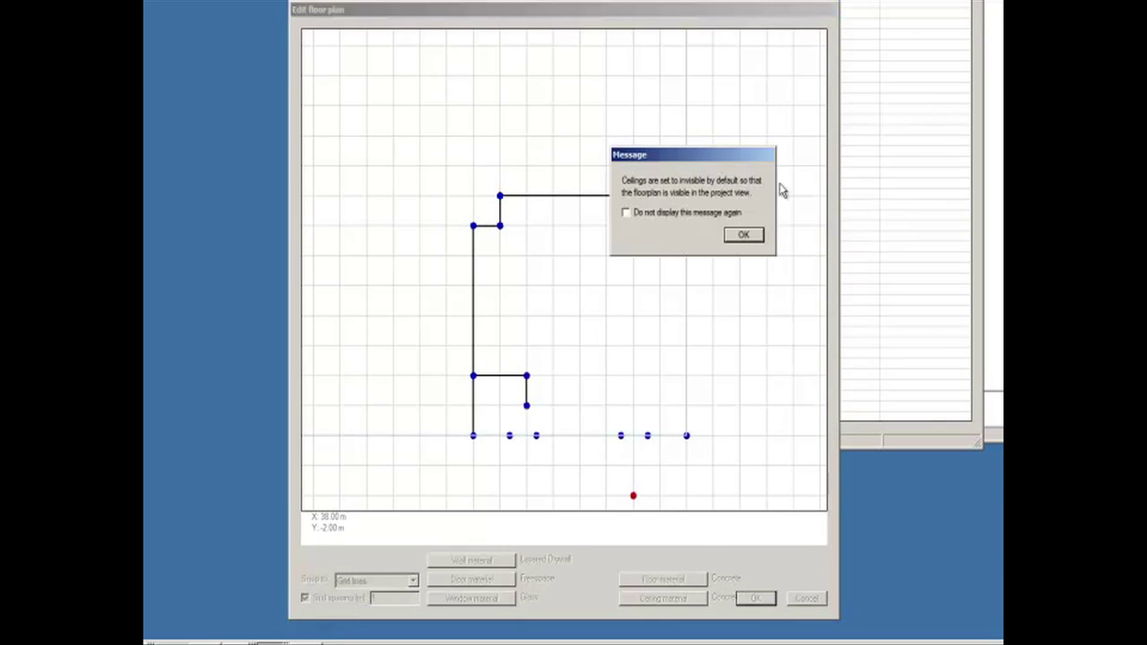
{"action": "left_click", "coordinate": [743, 236]}
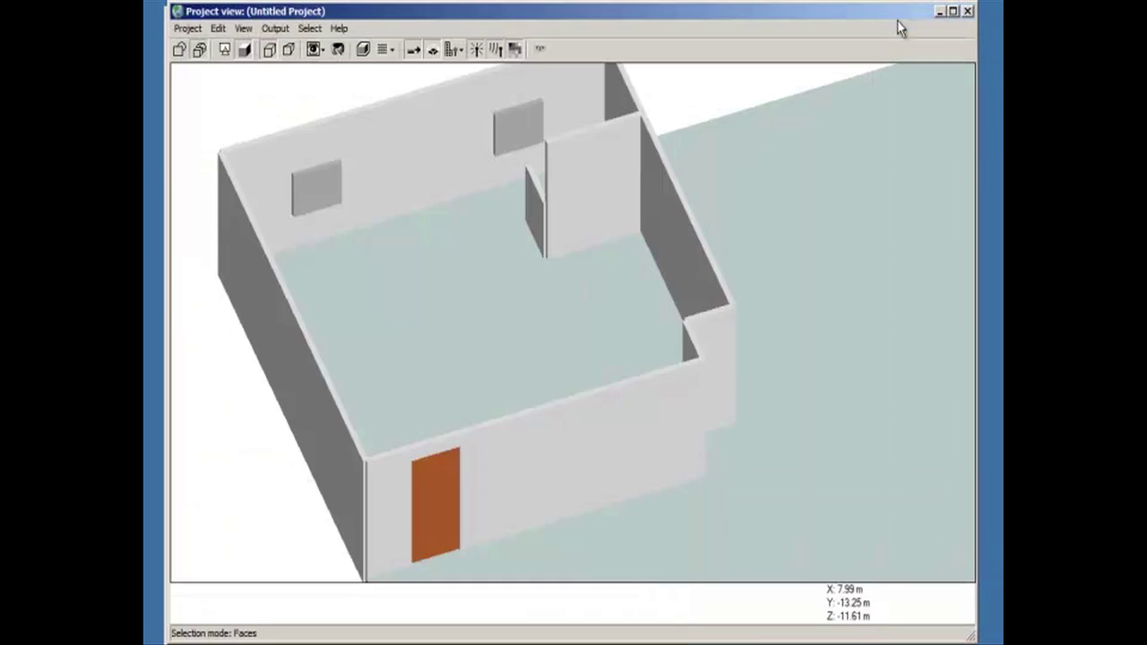
{"action": "middle_click_drag", "start_coordinate": [709, 403], "coordinate": [735, 372]}
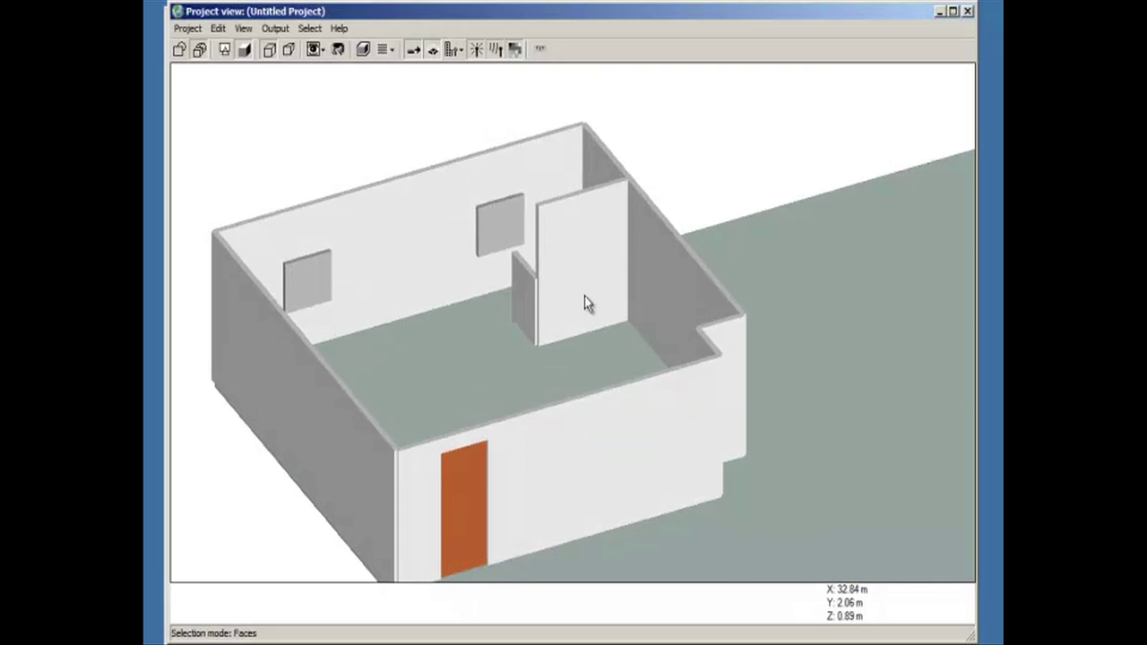
Step: Use the Face selection mode to select the face of the 2 m long interior partition wall
{"action": "left_click", "coordinate": [309, 28]}
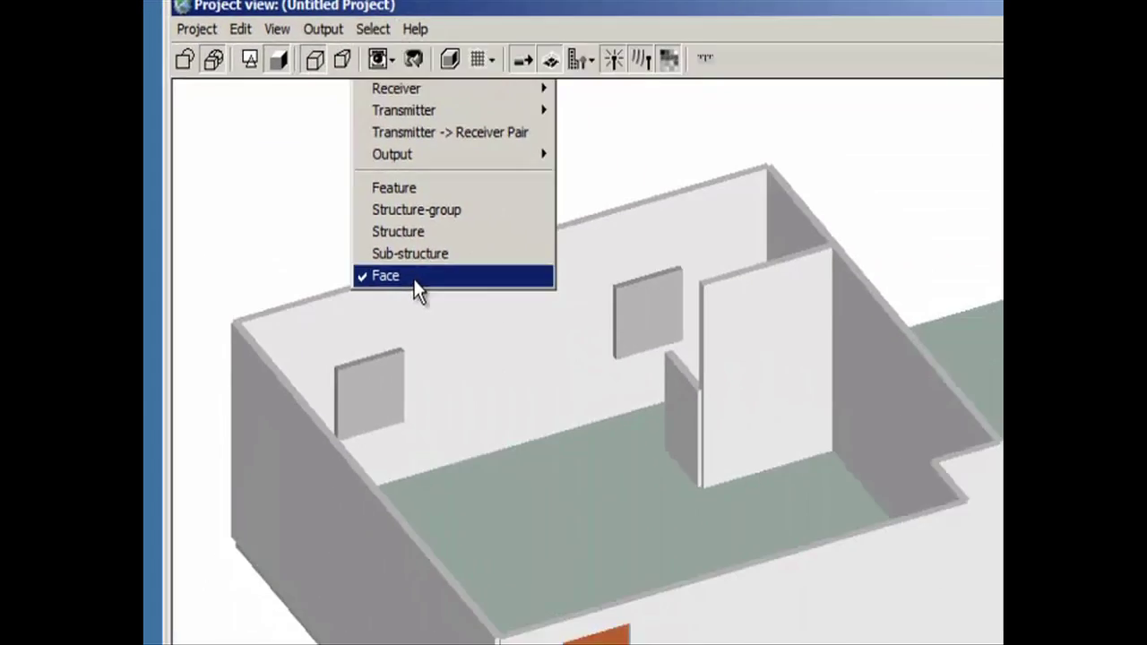
{"action": "left_click", "coordinate": [494, 425]}
{"action": "left_click", "coordinate": [610, 239]}
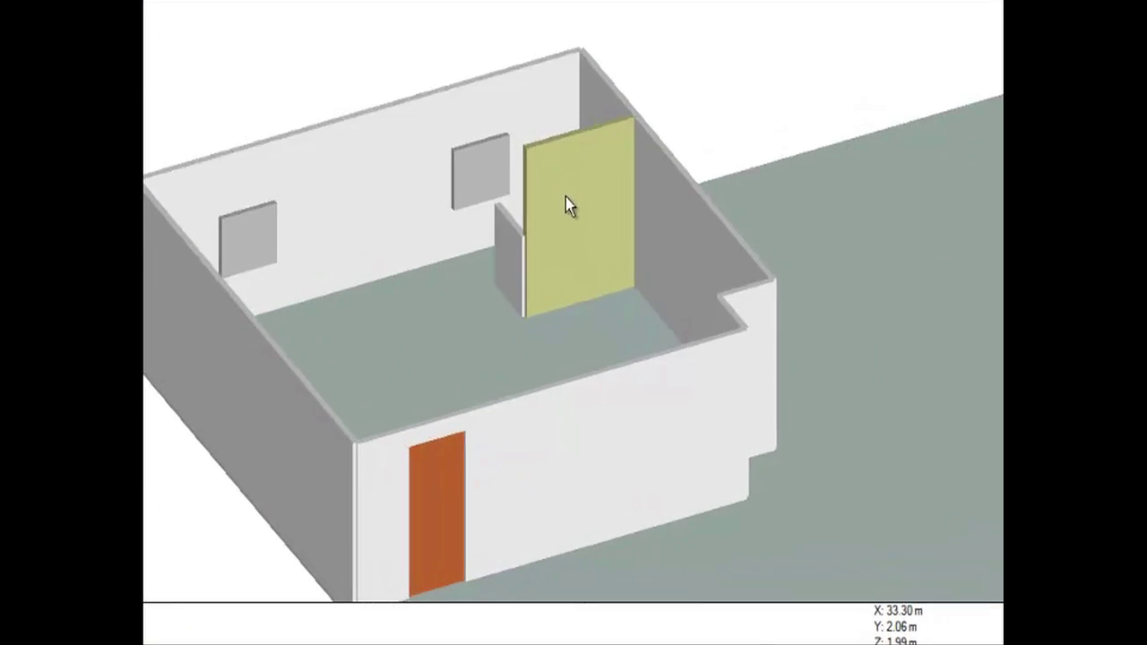
Step: Open the selected partition face's properties and bring up its vertex list
{"action": "right_click", "coordinate": [610, 239]}
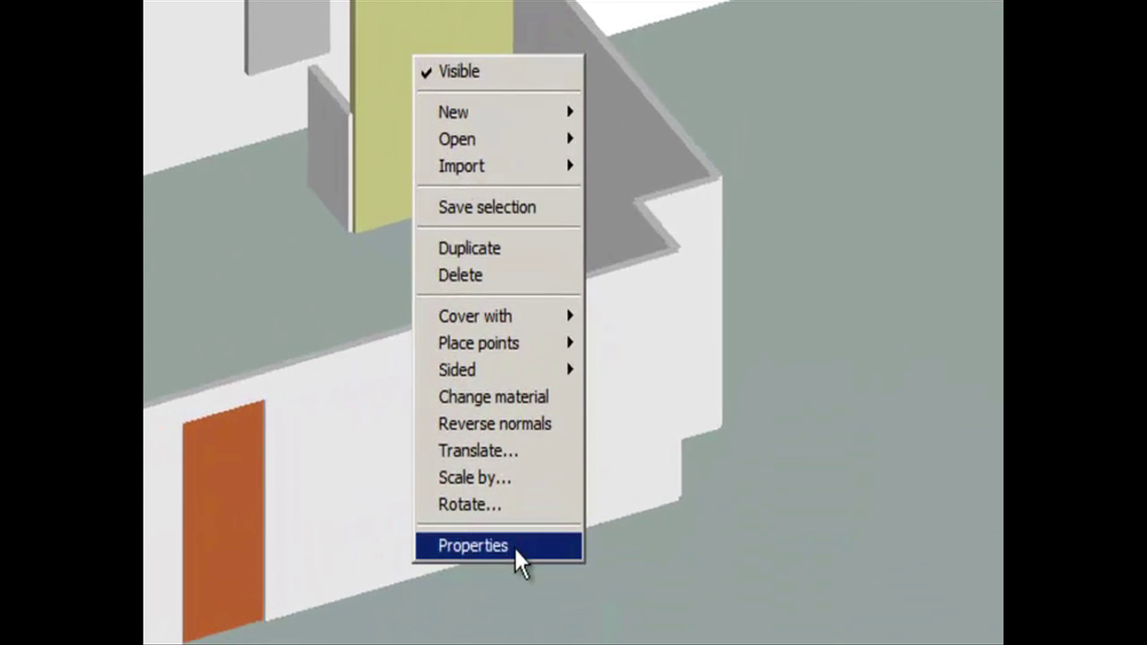
{"action": "left_click", "coordinate": [514, 547]}
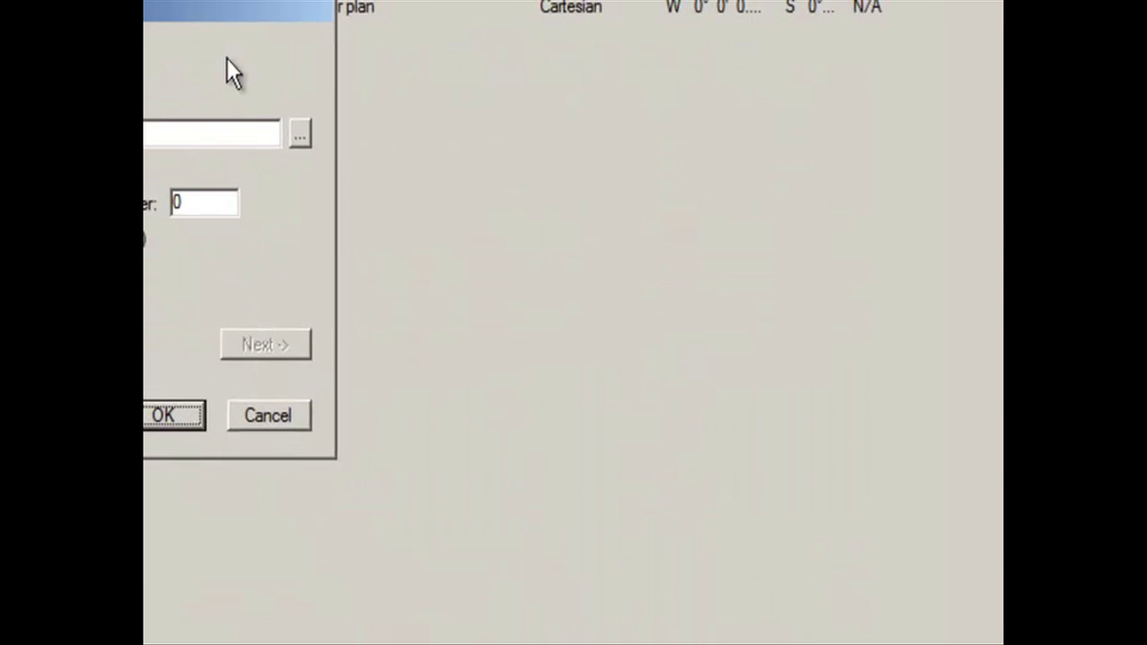
{"action": "left_click_drag", "start_coordinate": [195, 23], "coordinate": [592, 101]}
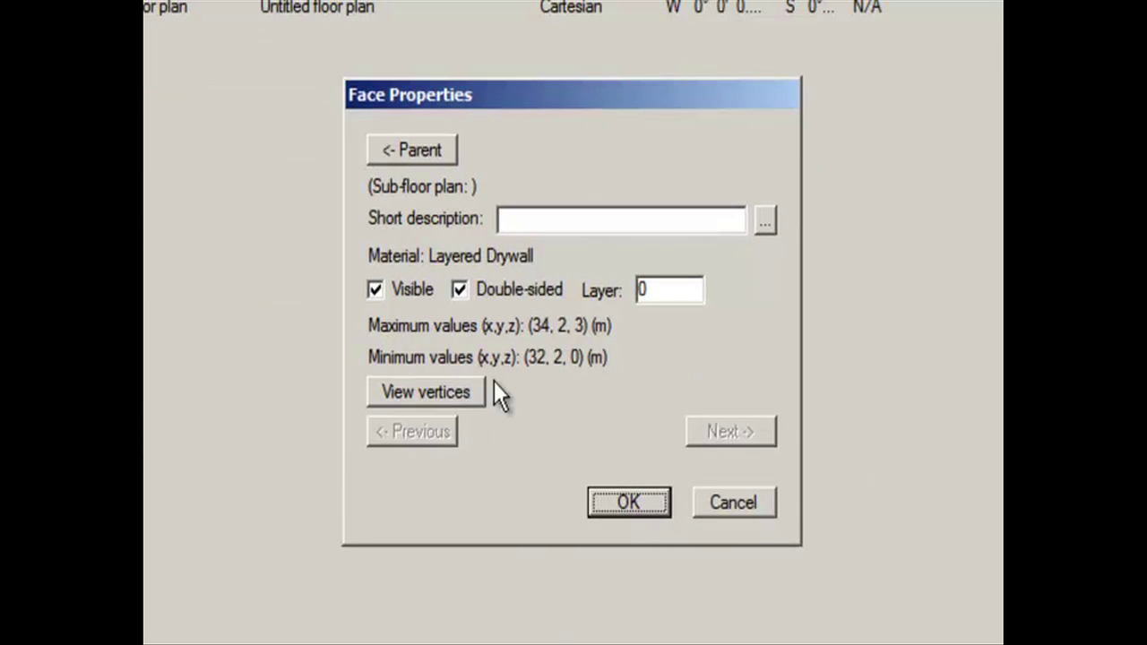
{"action": "left_click", "coordinate": [453, 393]}
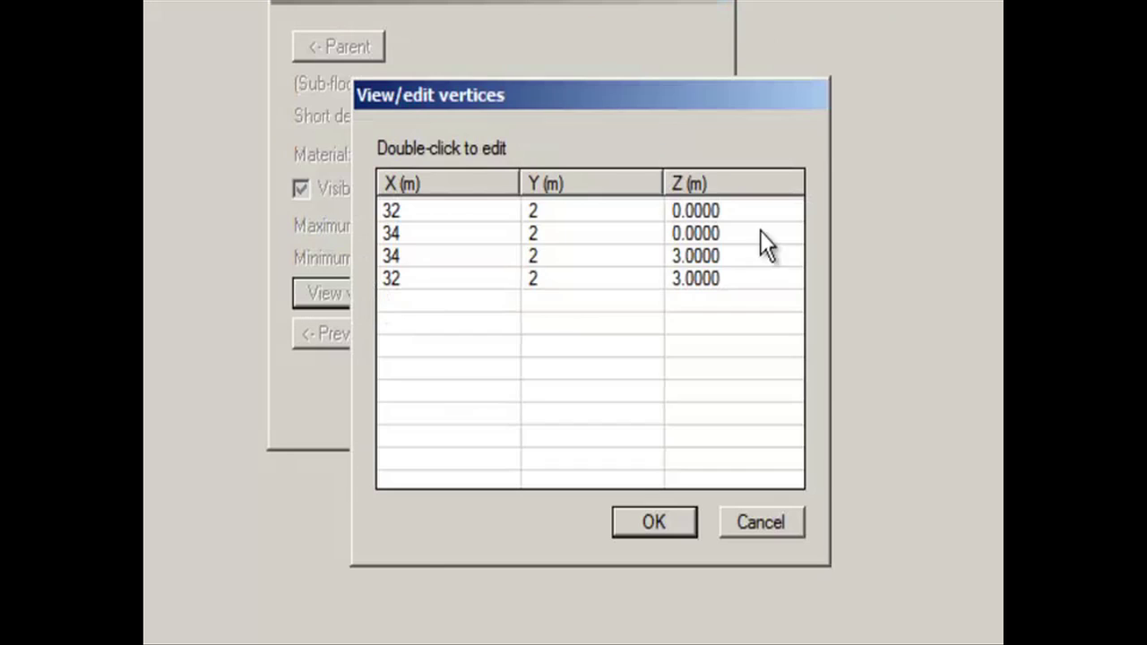
{"action": "left_click", "coordinate": [692, 208]}
{"action": "left_click", "coordinate": [695, 232]}
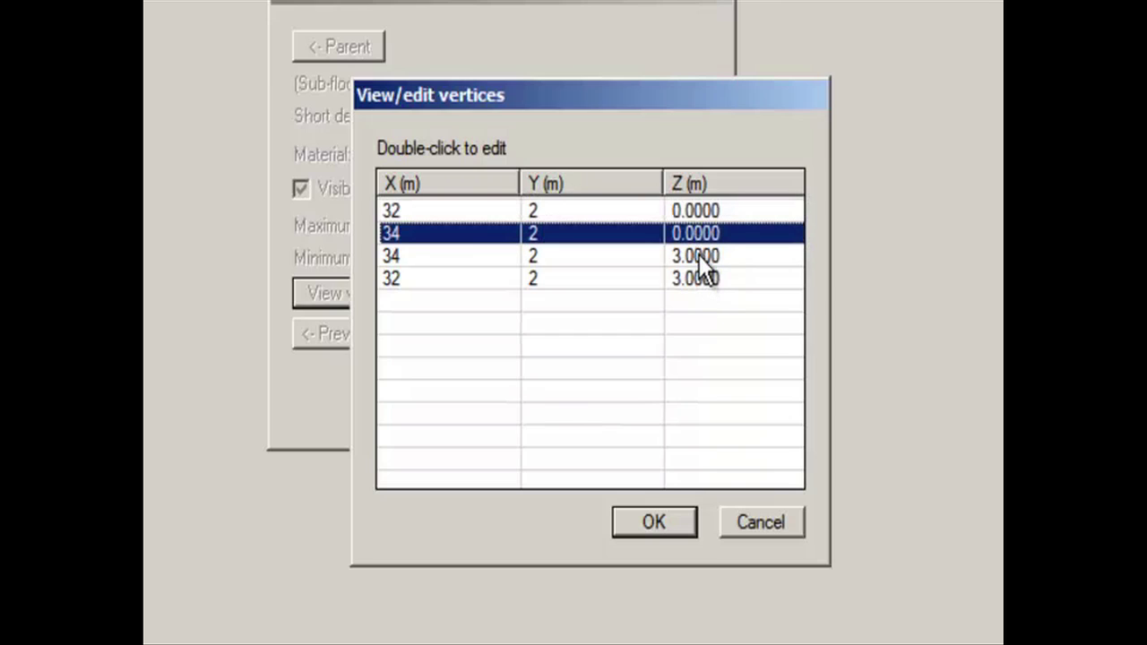
Step: Set the Z coordinate of the partition face's upper vertex at X 34 m to 1.5 m
{"action": "double_click", "coordinate": [698, 255]}
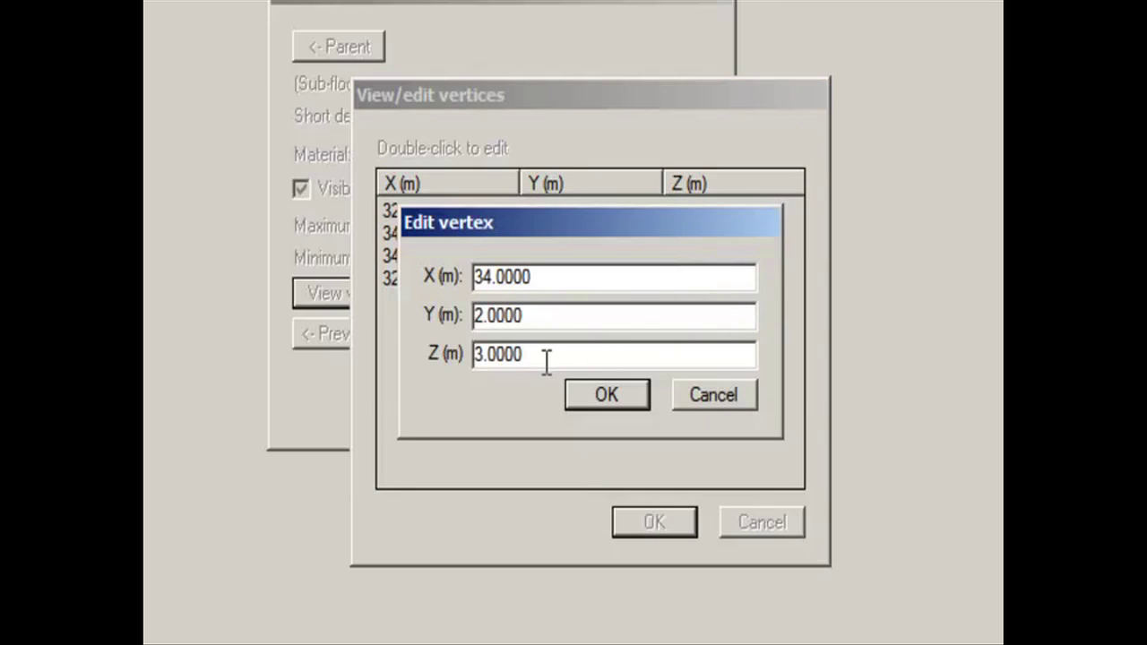
{"action": "left_click_drag", "start_coordinate": [545, 360], "coordinate": [420, 367]}
{"action": "type", "text": "1.5"}
{"action": "left_click", "coordinate": [593, 399]}
Step: Set the Z coordinate of the upper vertex at X 32 m to 1.5 m and apply the face's vertex changes
{"action": "double_click", "coordinate": [618, 278]}
{"action": "left_click_drag", "start_coordinate": [621, 352], "coordinate": [425, 354]}
{"action": "type", "text": "1.5"}
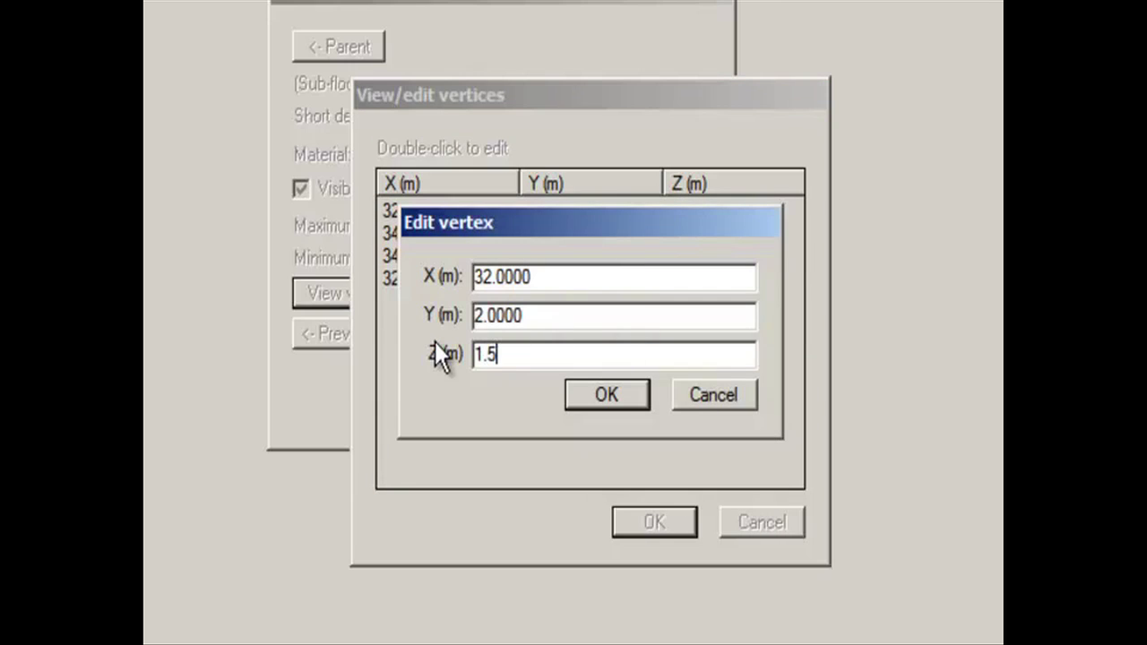
{"action": "left_click", "coordinate": [609, 395]}
{"action": "left_click", "coordinate": [655, 522]}
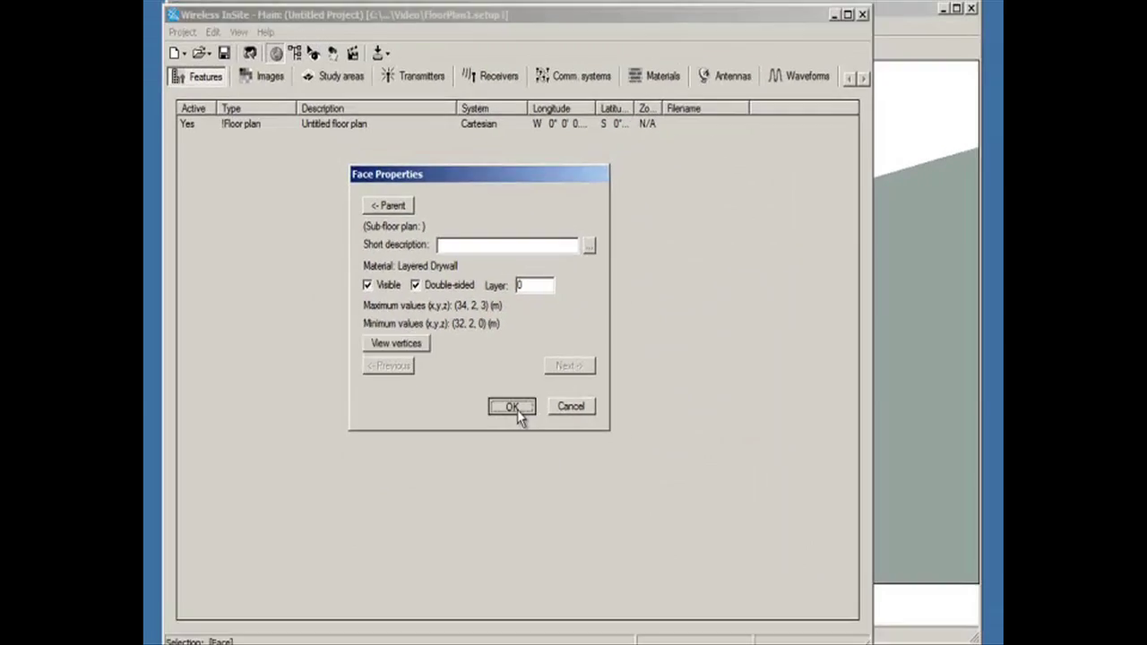
{"action": "left_click", "coordinate": [512, 407]}
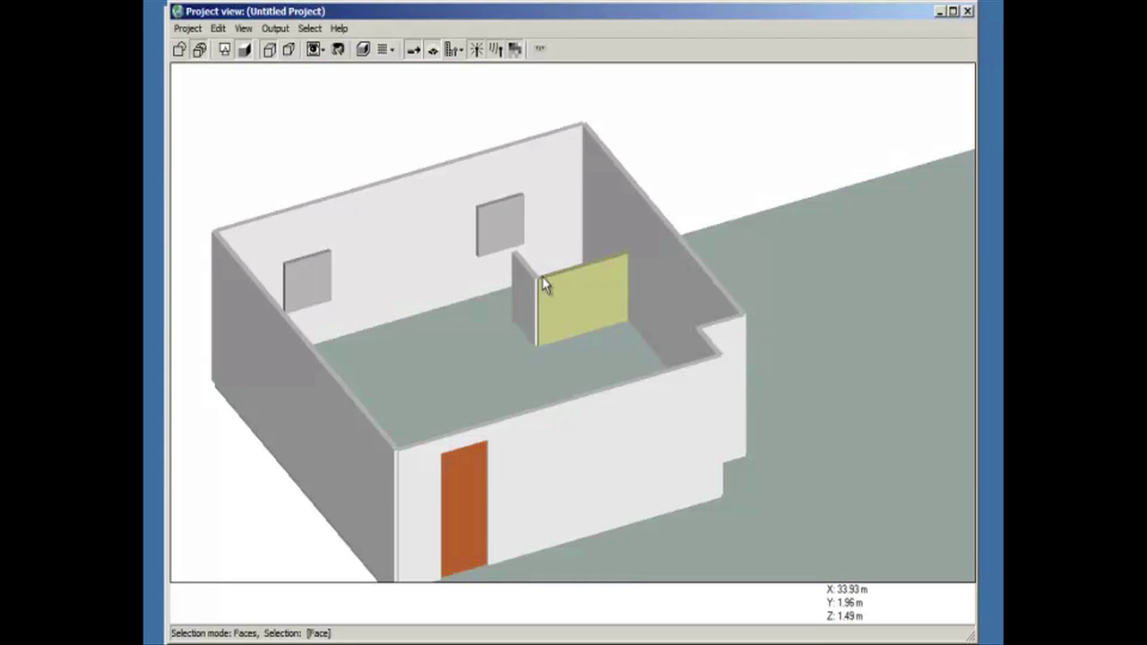
{"action": "left_click_drag", "start_coordinate": [573, 351], "coordinate": [556, 320]}
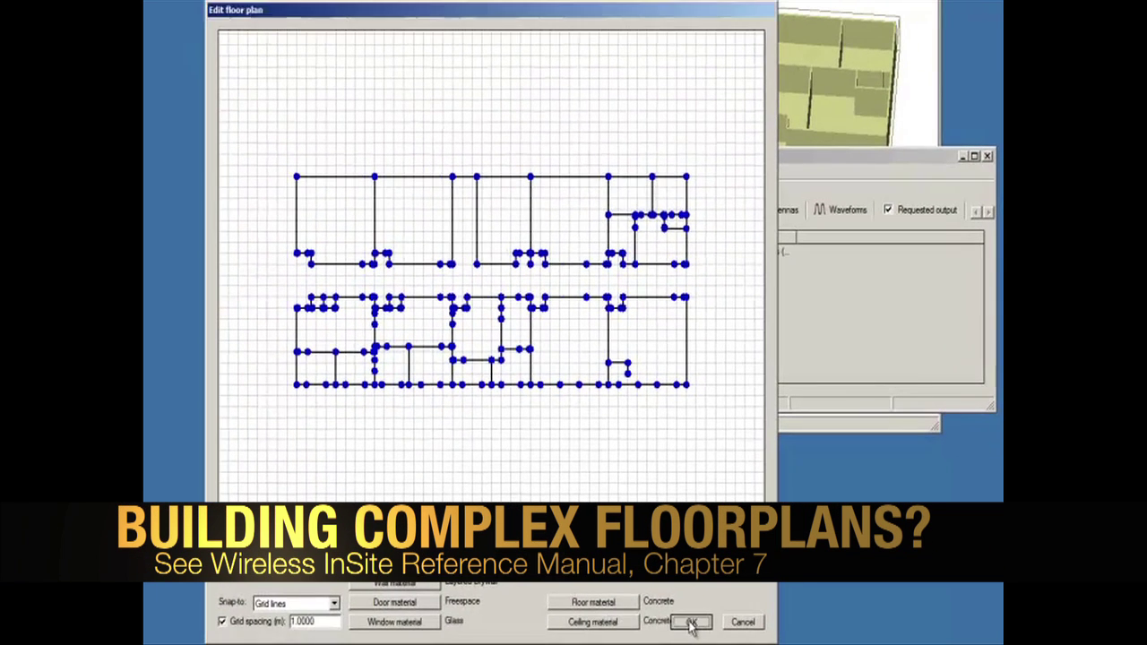
Step: Finish the complex multi-room floor plan, dismiss the ceiling visibility notice and view the building obliquely in the 3D project view
{"action": "left_click", "coordinate": [690, 623]}
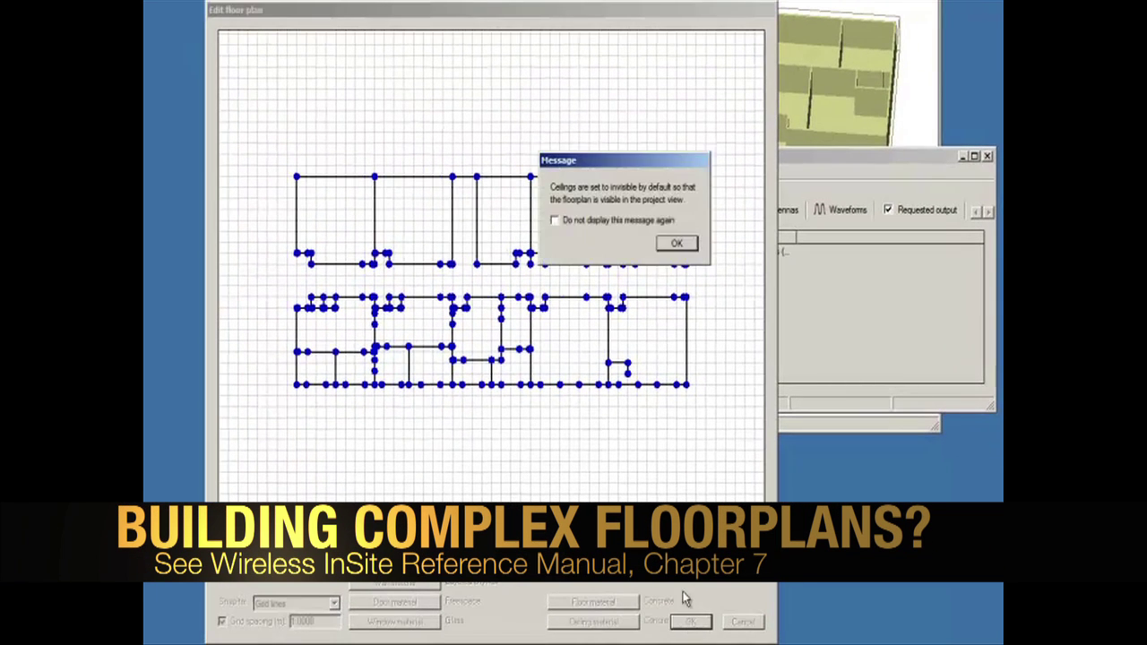
{"action": "left_click", "coordinate": [672, 246]}
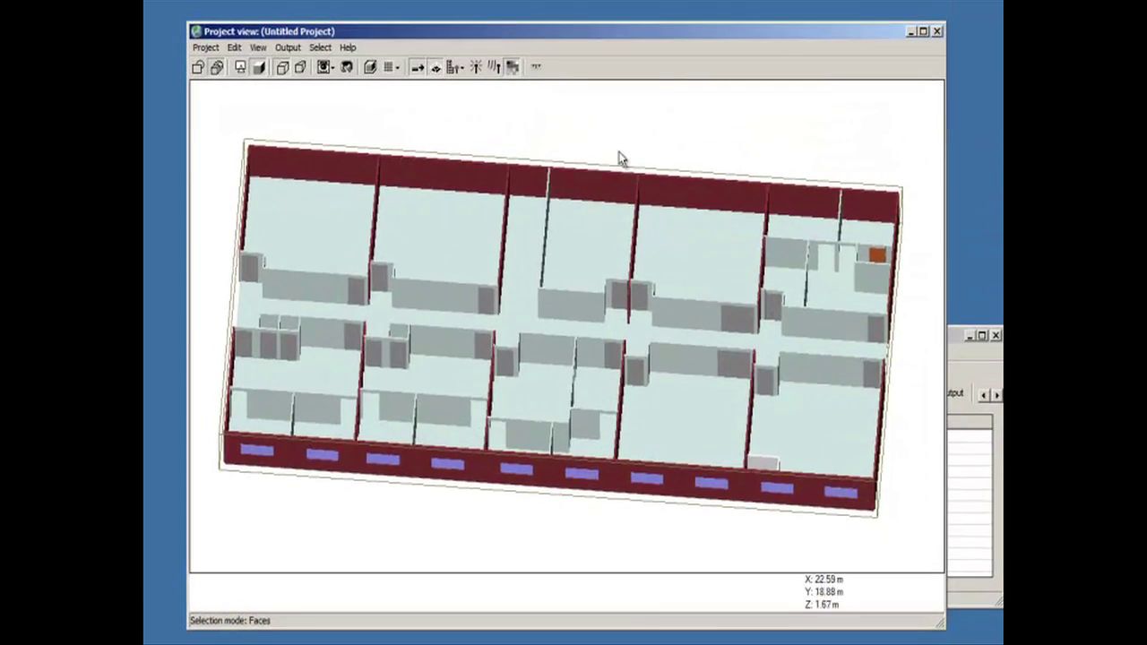
{"action": "left_click_drag", "start_coordinate": [652, 420], "coordinate": [658, 370]}
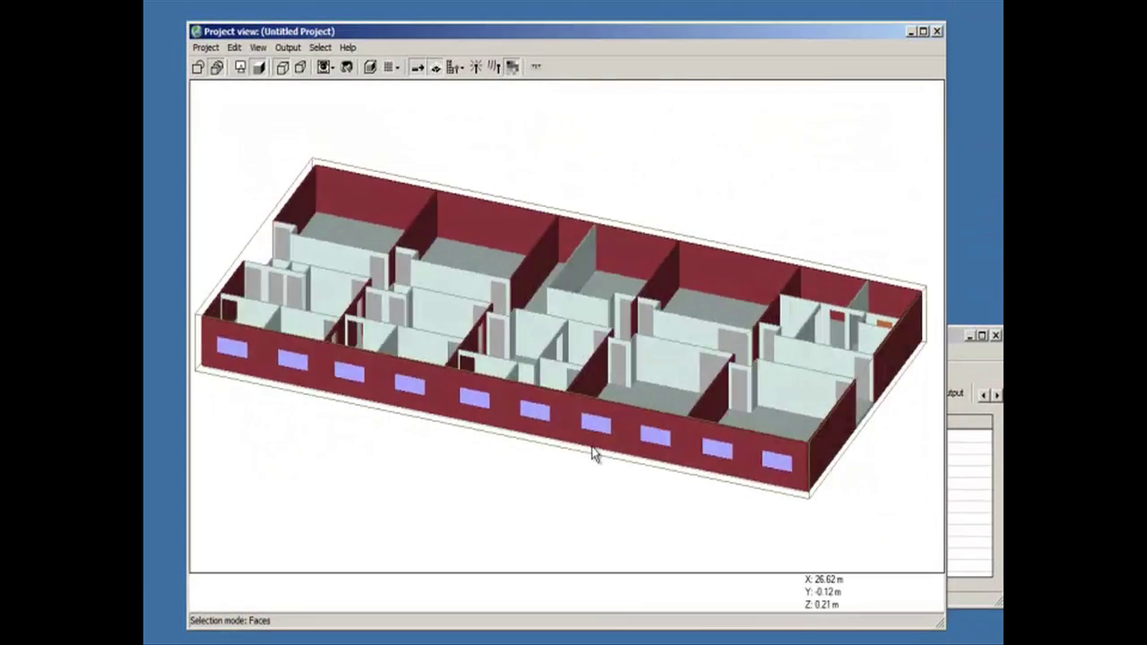